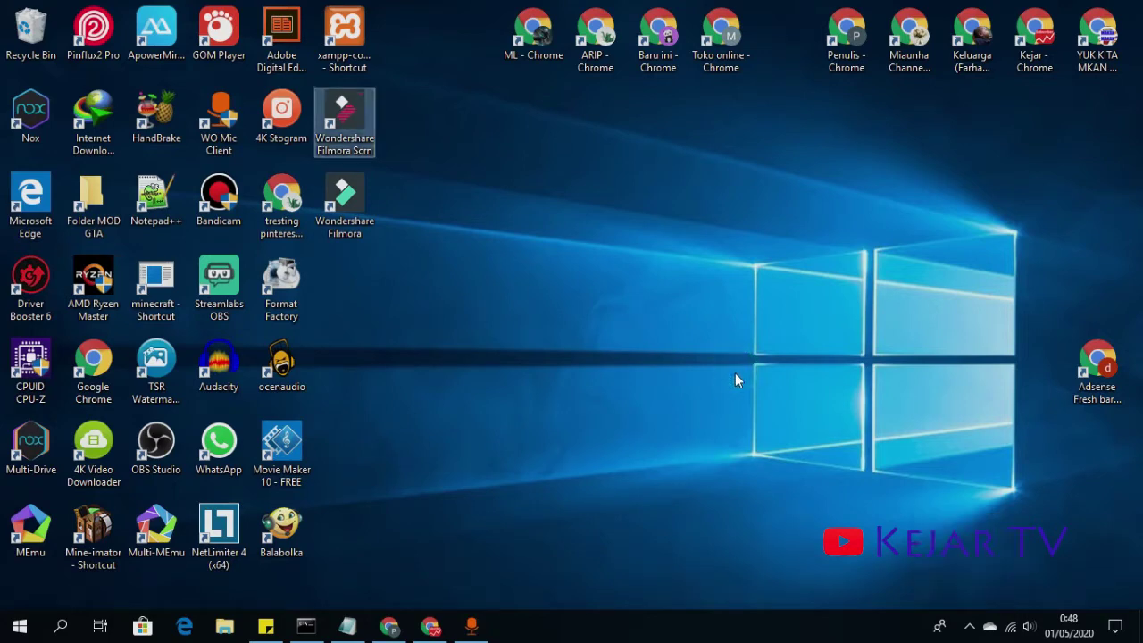
Refresh the Windows desktop.
right_click(741, 320)
click(789, 382)
right_click(672, 224)
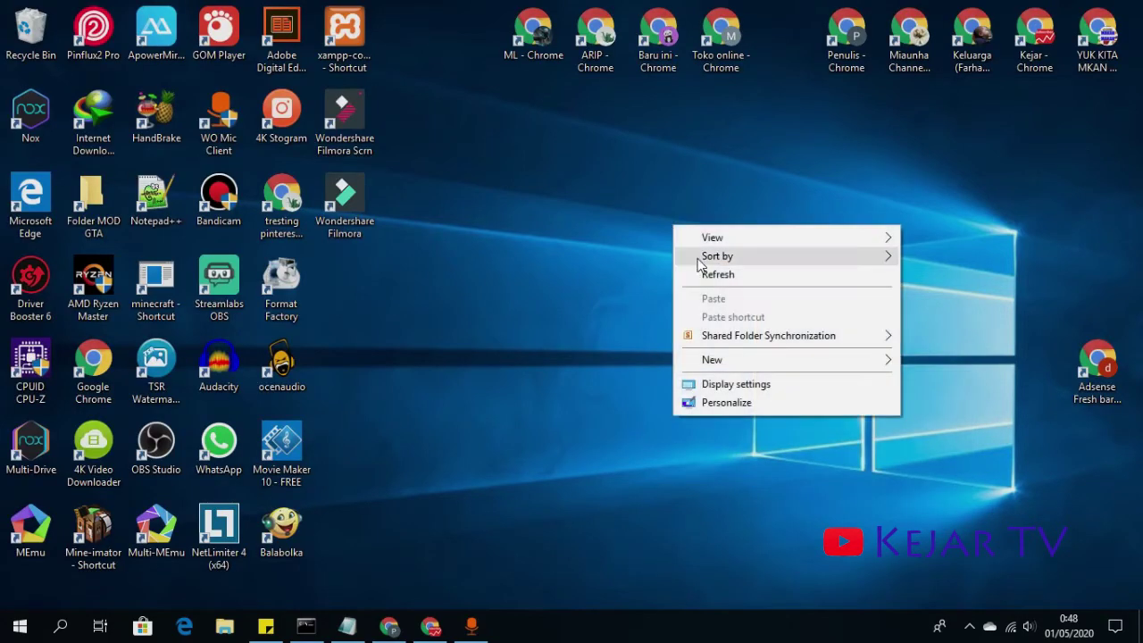
click(705, 274)
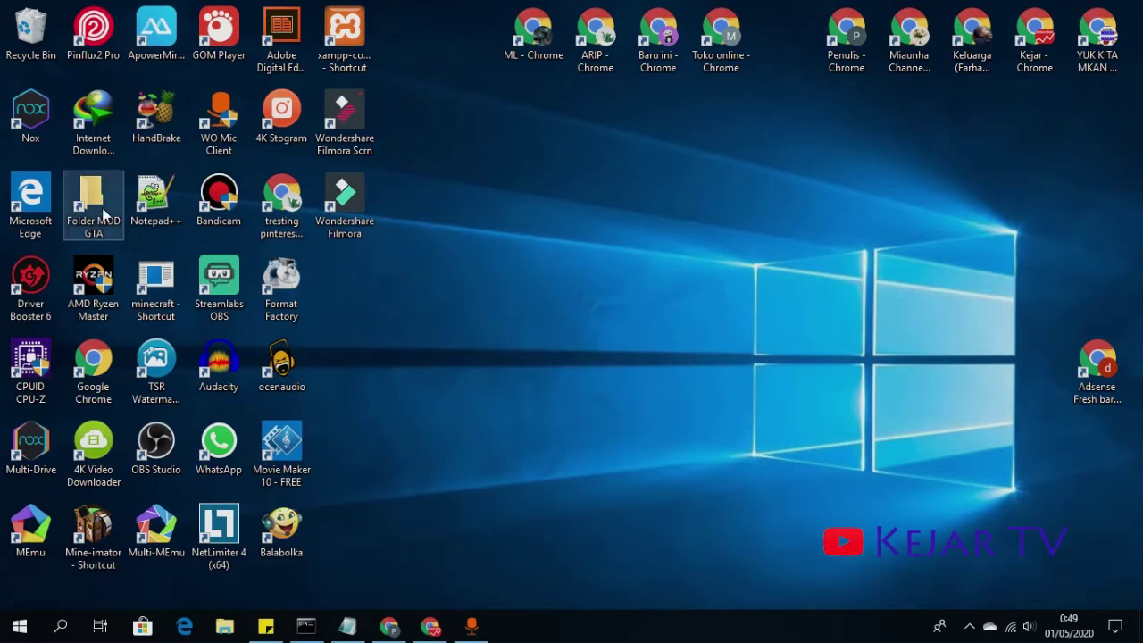
Move the Nox, MEmu, Multi-Drive and Multi-MEmu shortcuts into a two-by-two block in the empty middle of the desktop.
drag(30, 111, 594, 279)
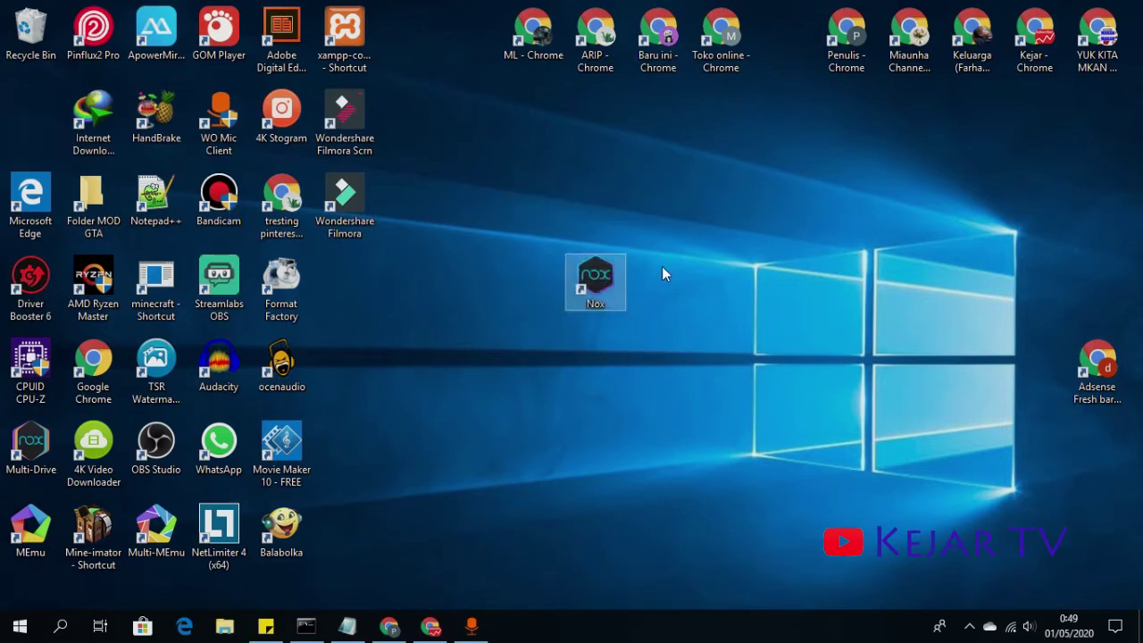
click(476, 464)
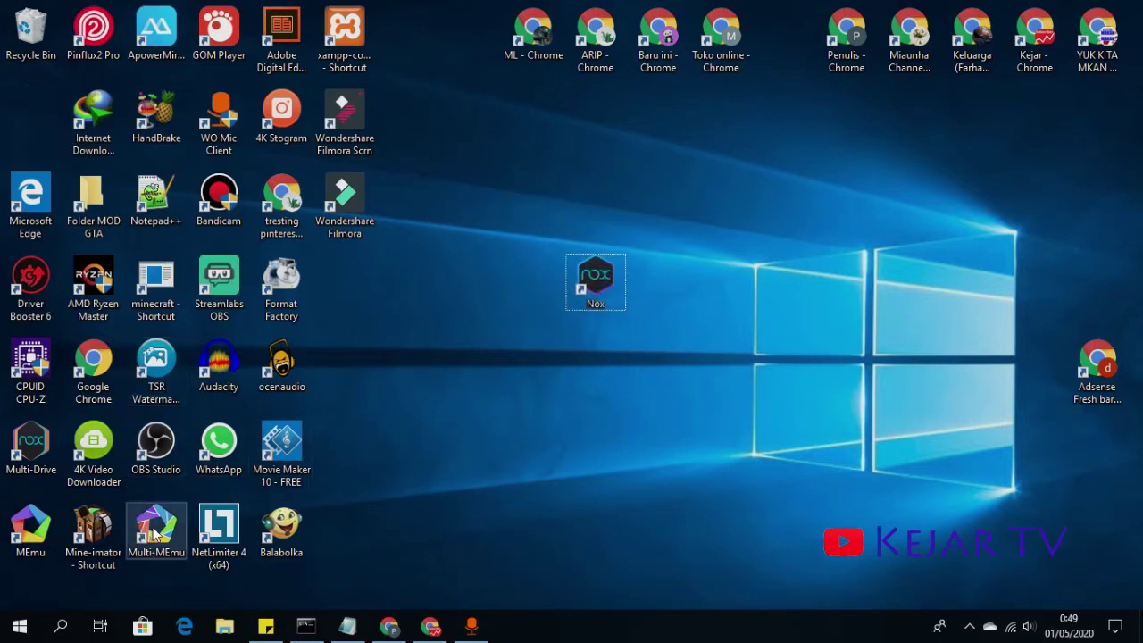
drag(30, 534, 696, 290)
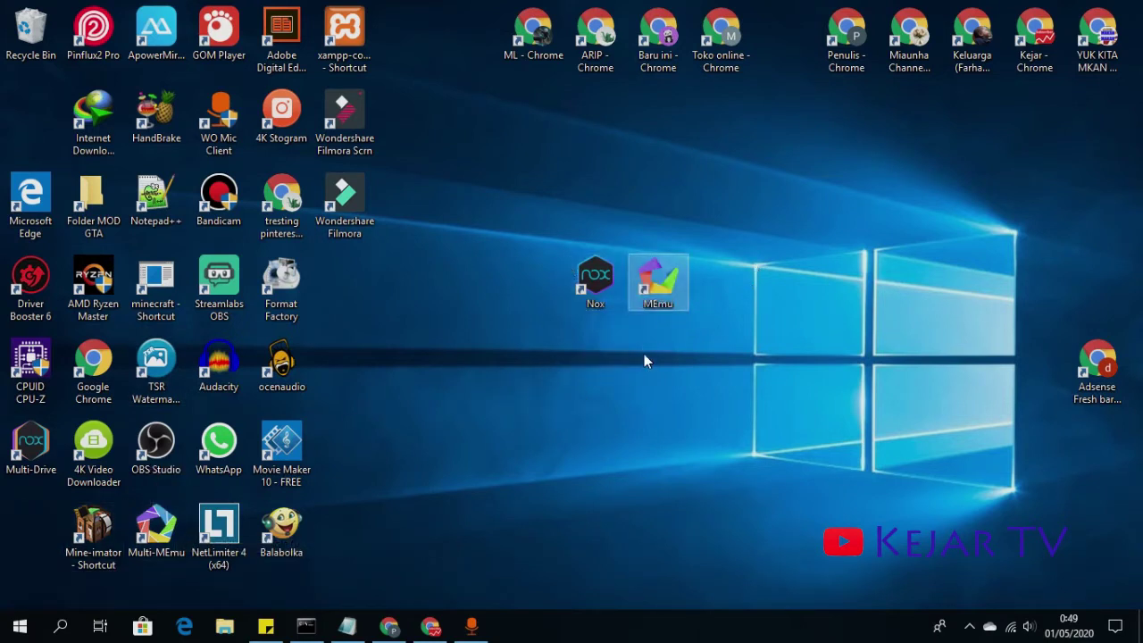
click(754, 252)
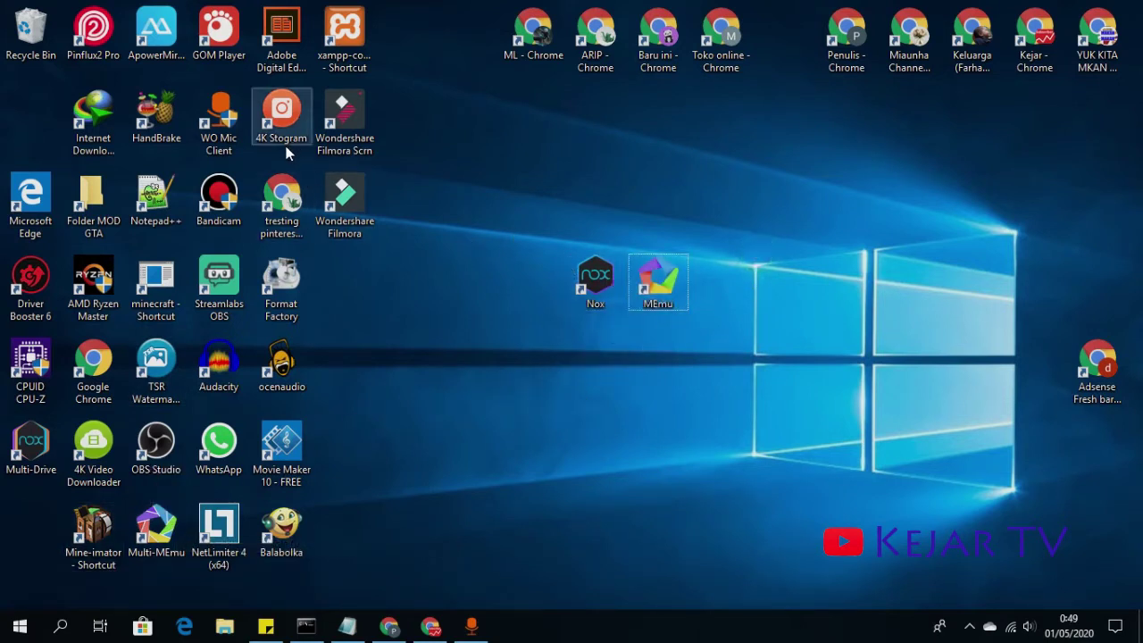
drag(43, 466, 610, 382)
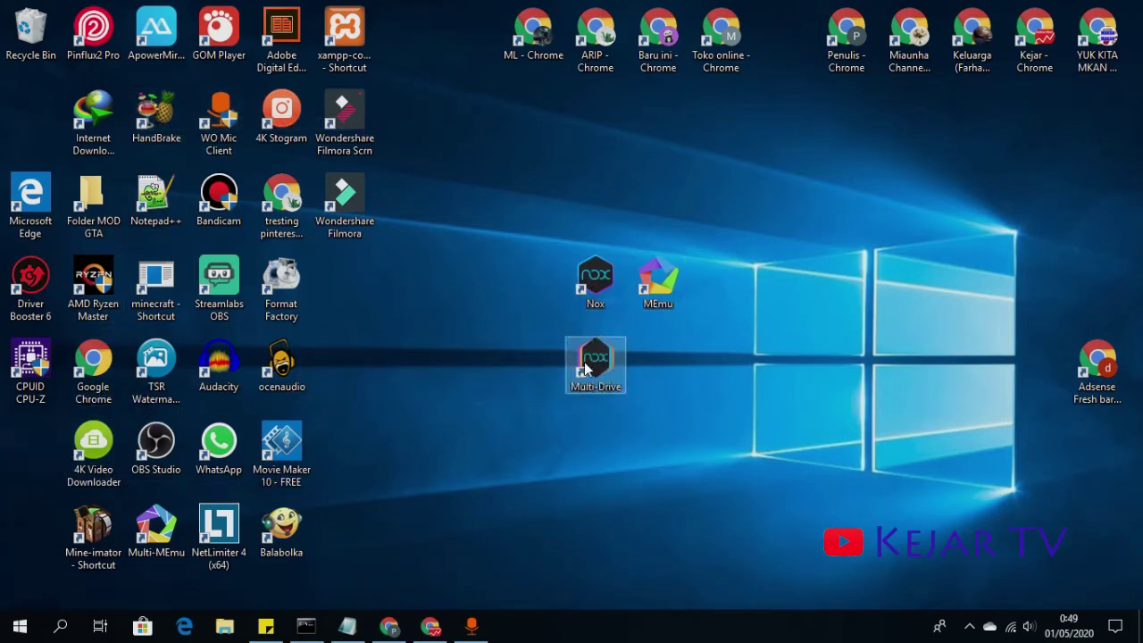
drag(138, 504, 640, 344)
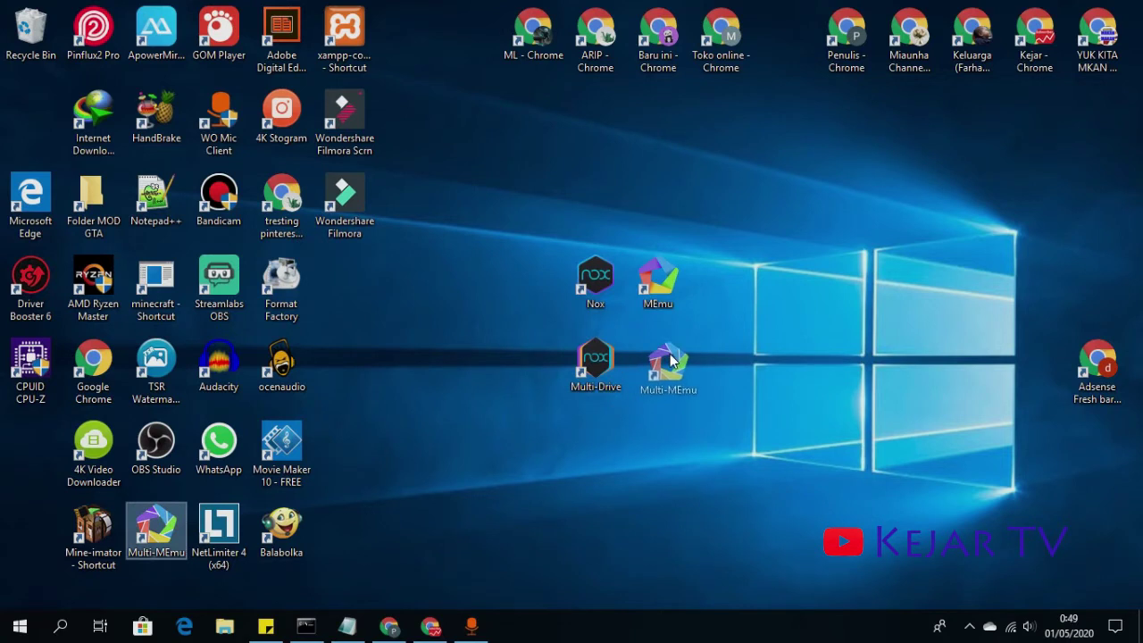
click(757, 239)
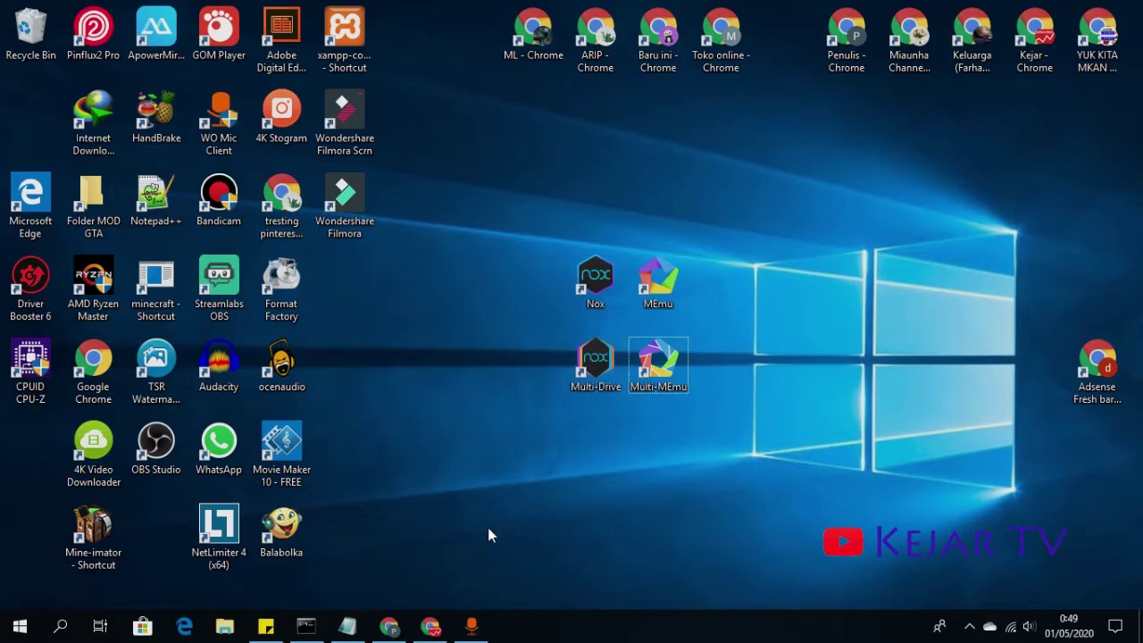
click(389, 626)
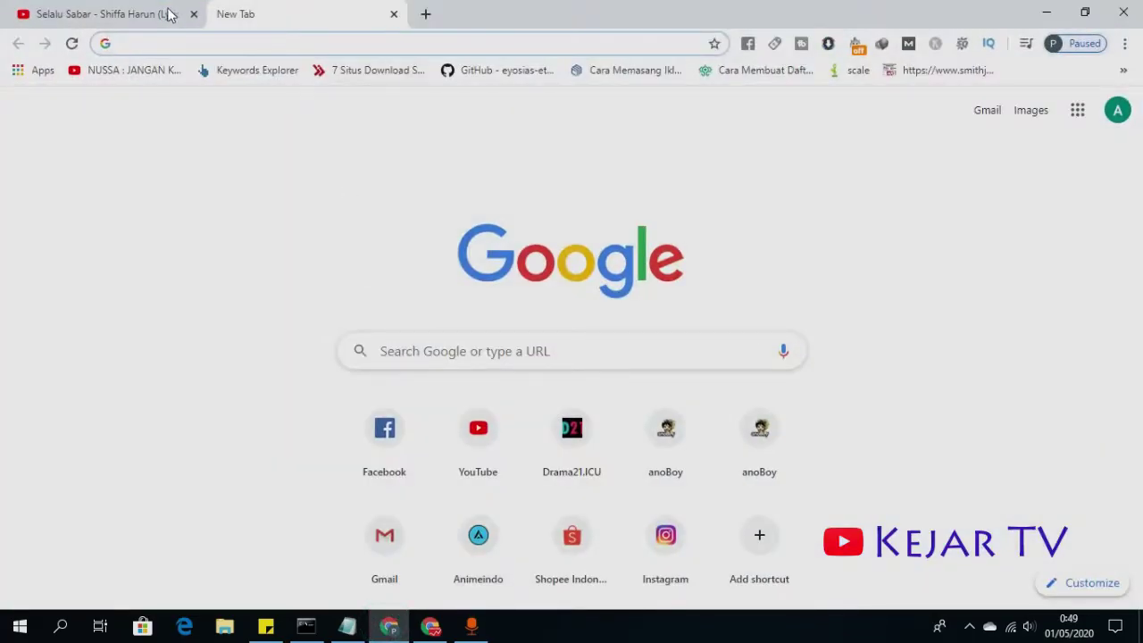
click(1047, 13)
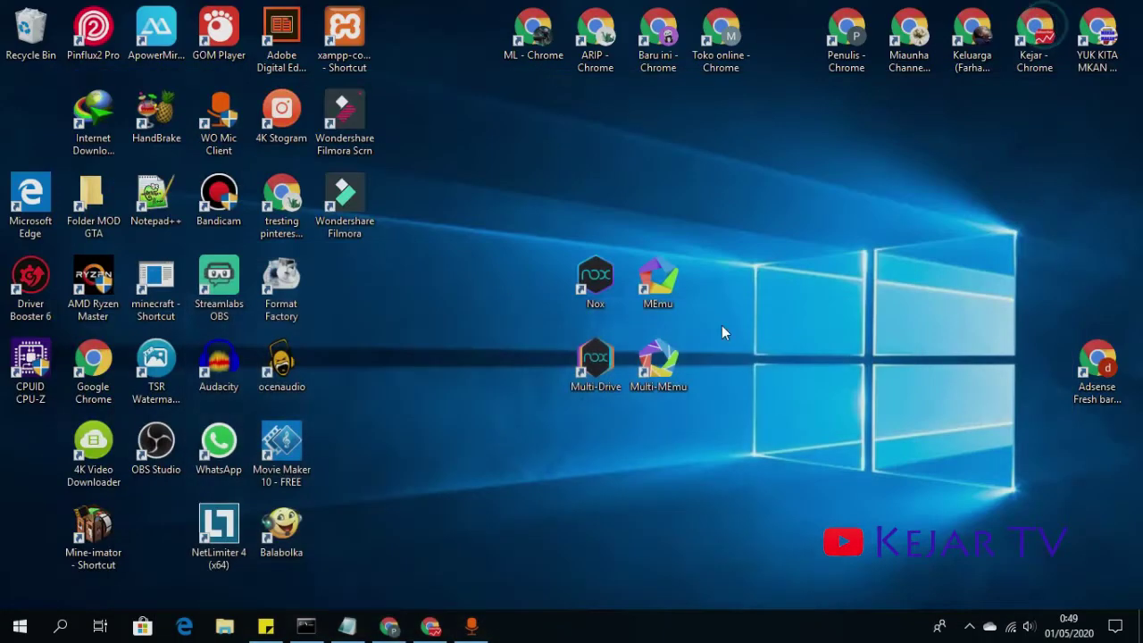
drag(538, 194, 718, 428)
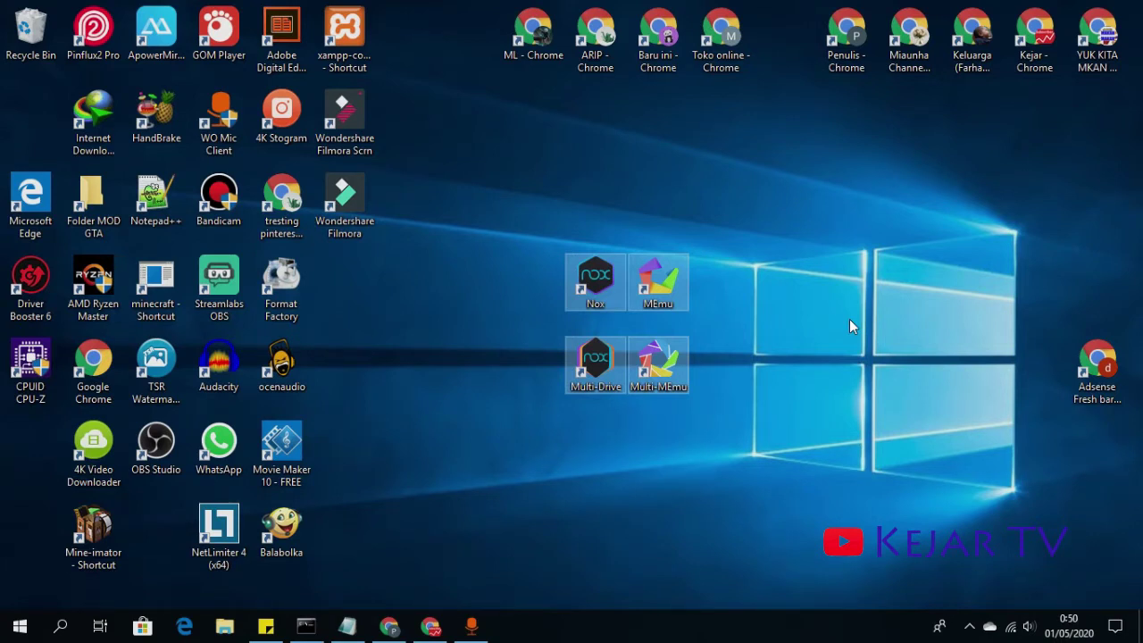
click(849, 319)
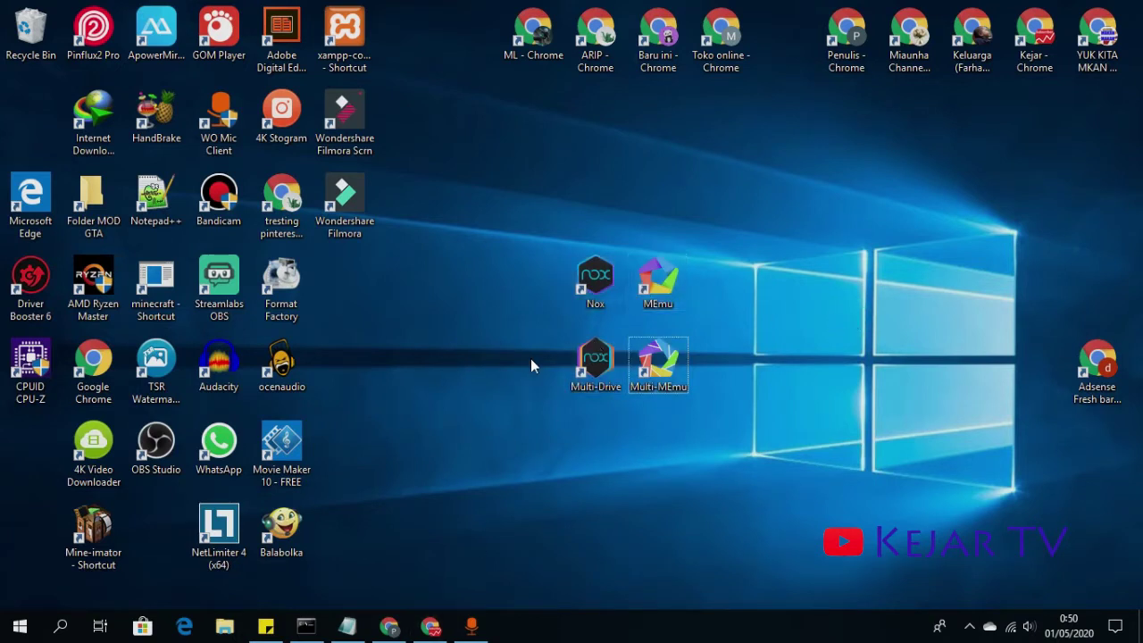
Switch to Chrome, search Google for "nox" and open the official bignox.com site from the results.
click(388, 626)
click(427, 51)
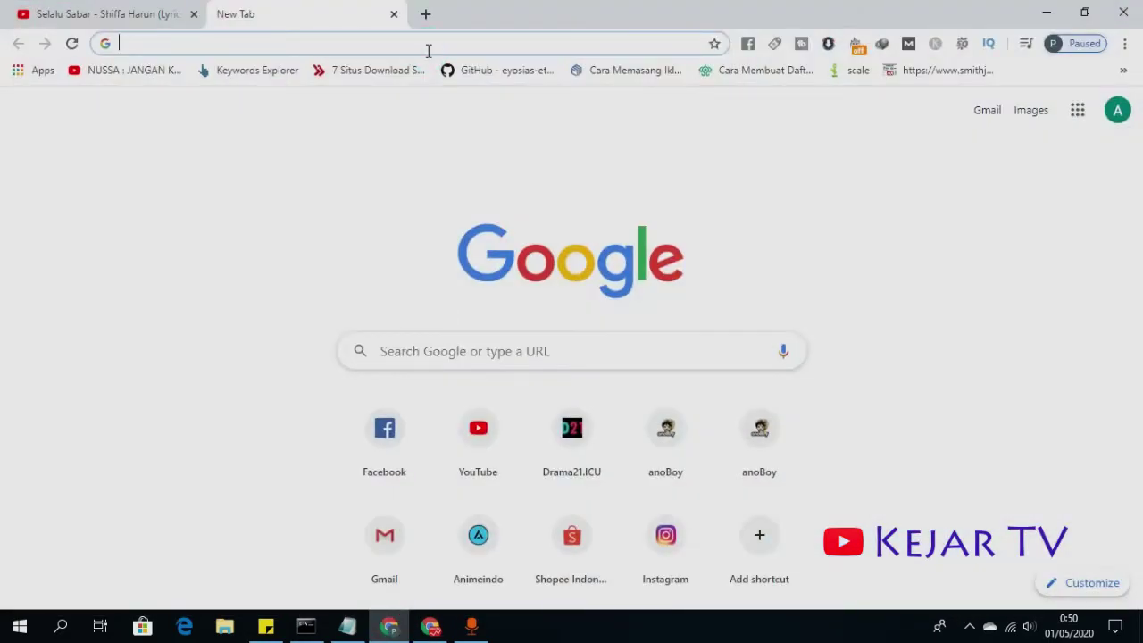
text(nox)
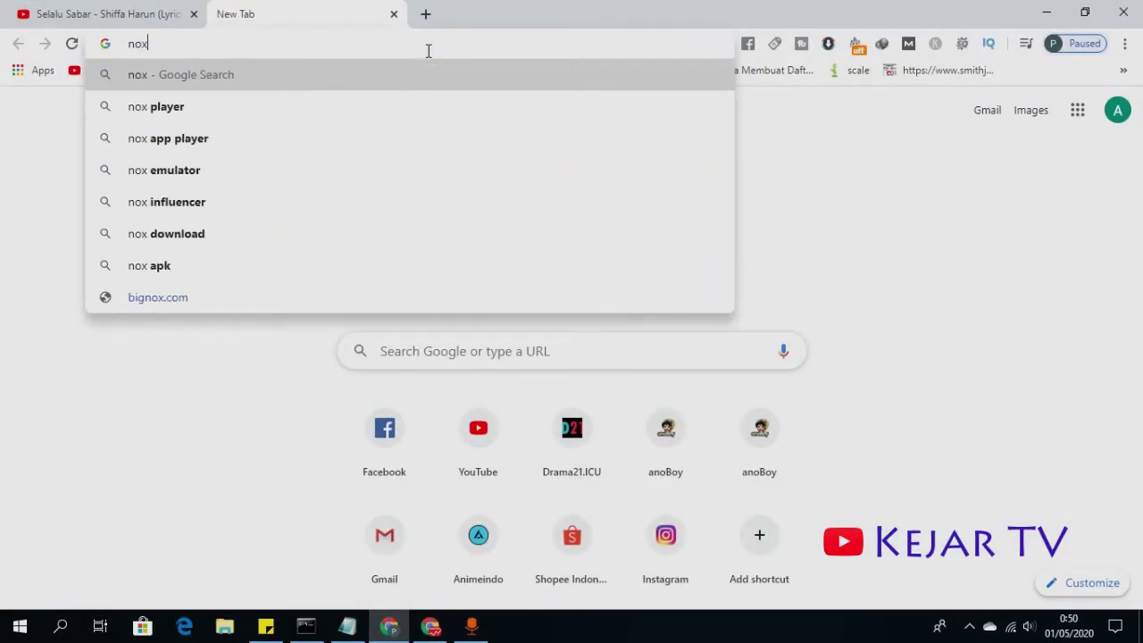
key(Return)
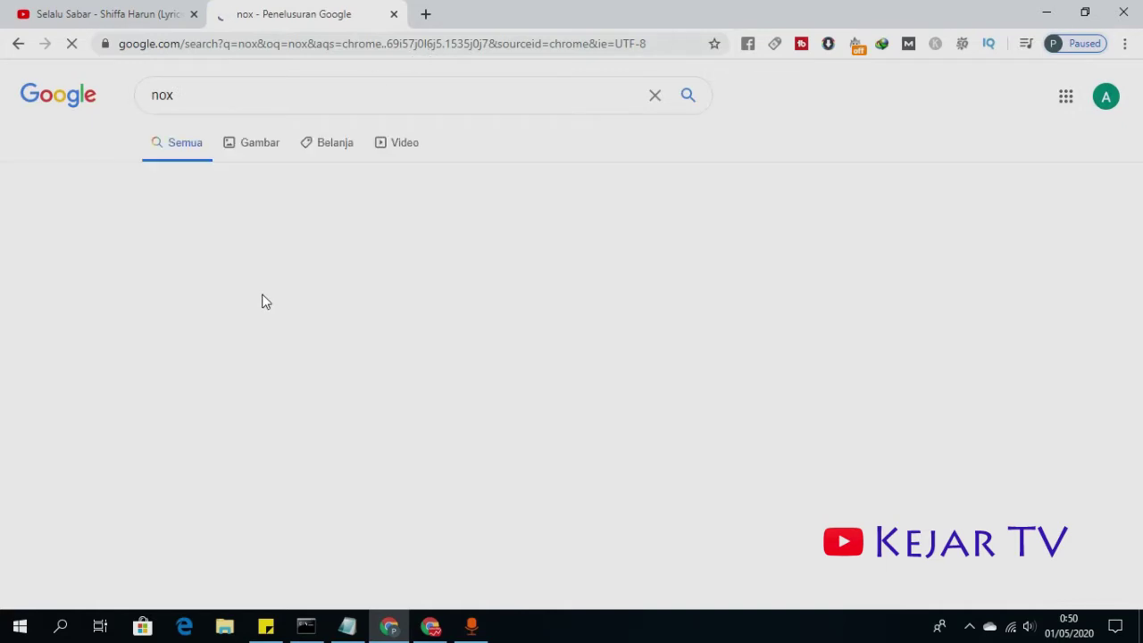
click(156, 232)
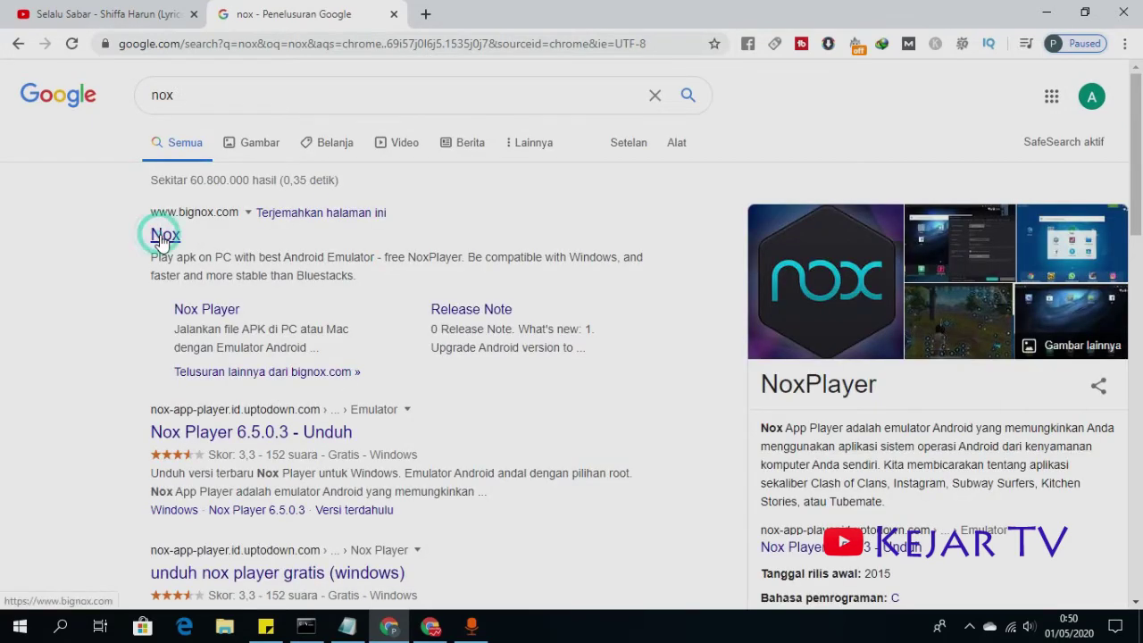
click(177, 236)
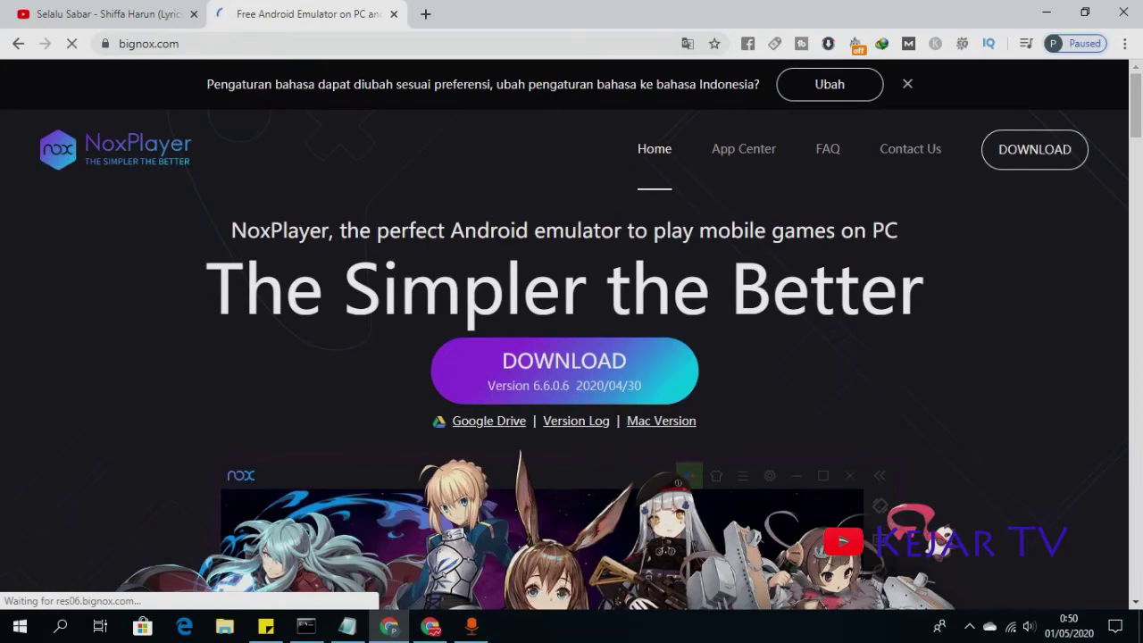
Look through the NoxPlayer home page, examining its features, supported games, support articles and footer links.
scroll(486, 344, down, 2)
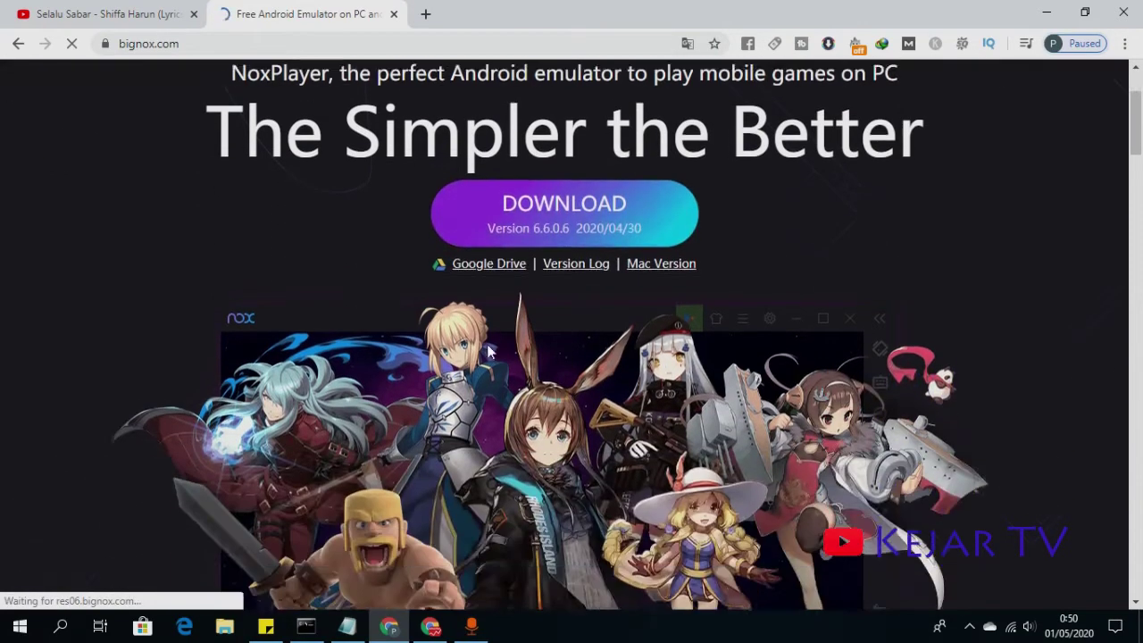
scroll(836, 303, down, 4)
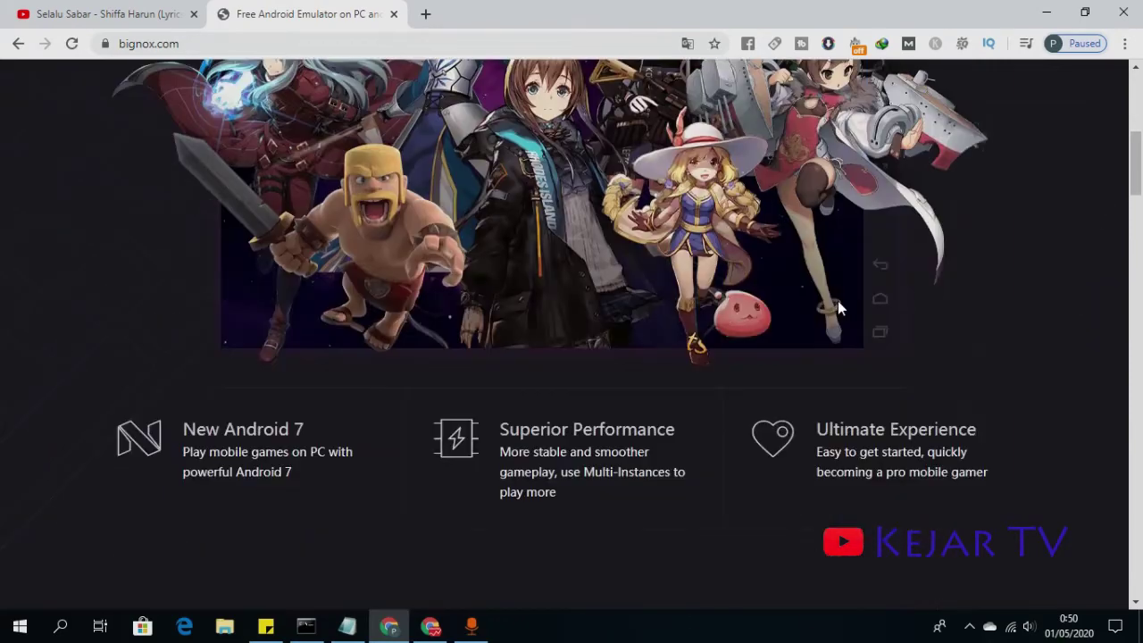
scroll(487, 257, up, 1)
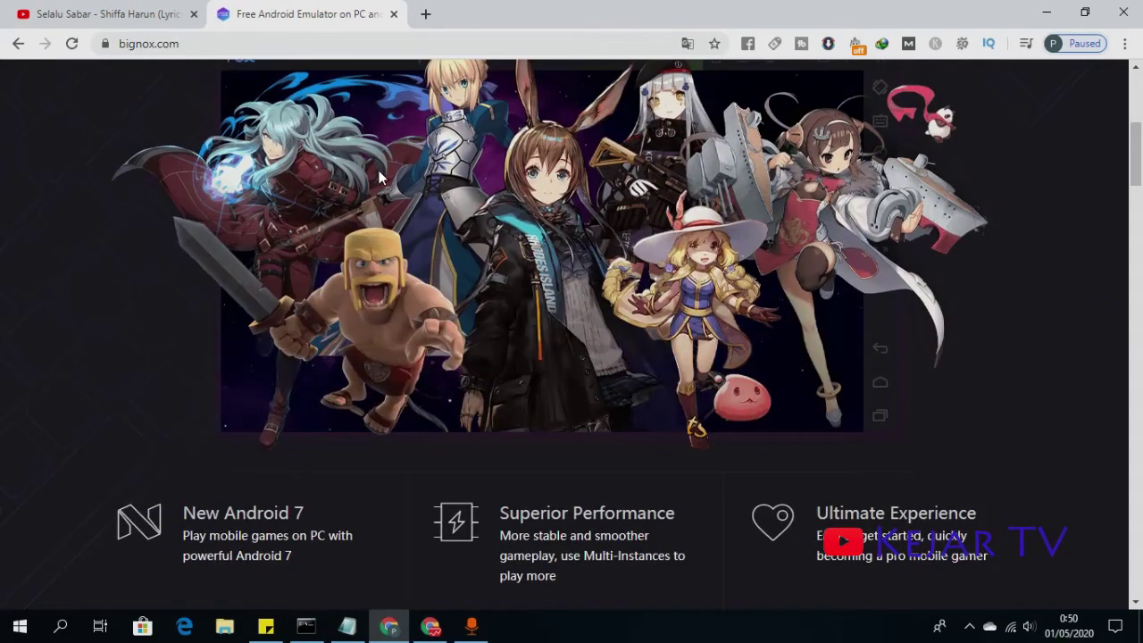
scroll(379, 172, down, 6)
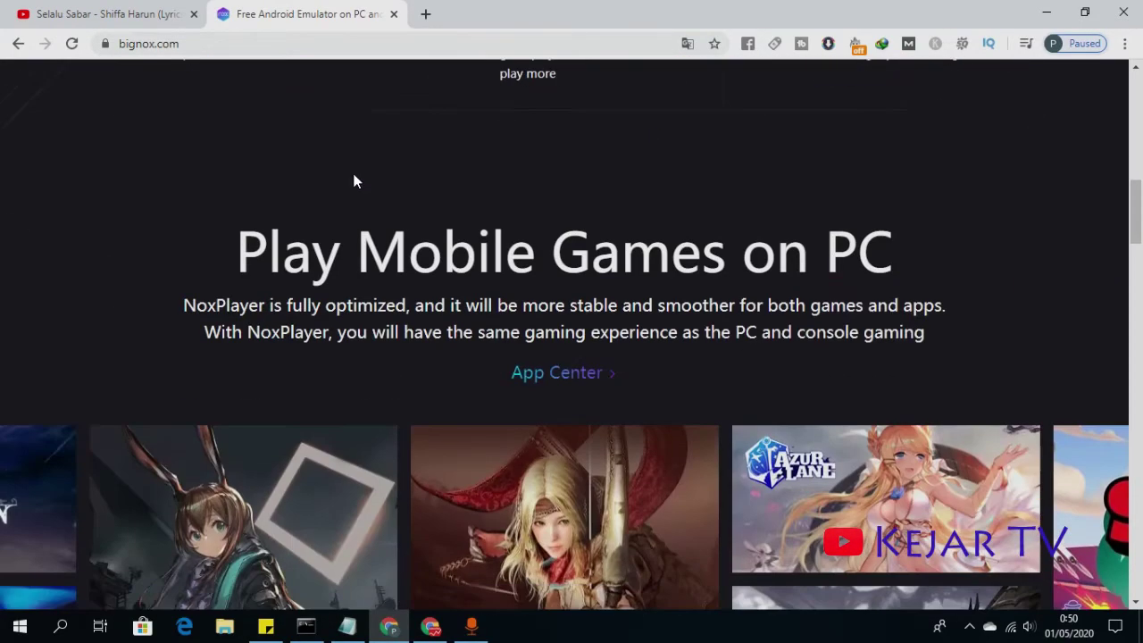
scroll(488, 372, down, 3)
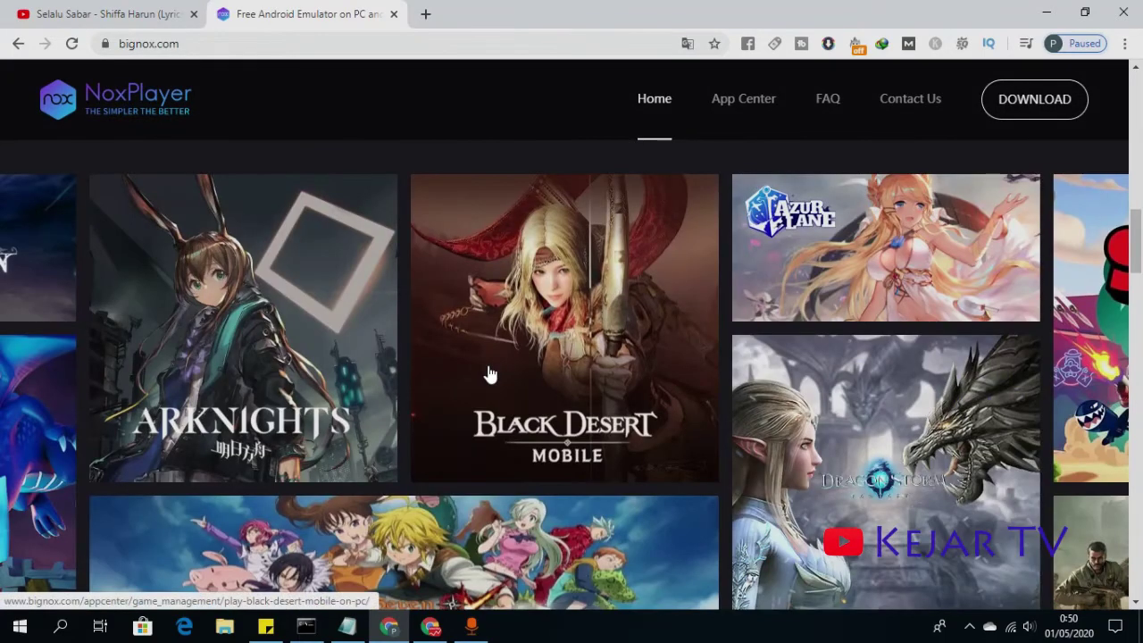
scroll(490, 374, down, 12)
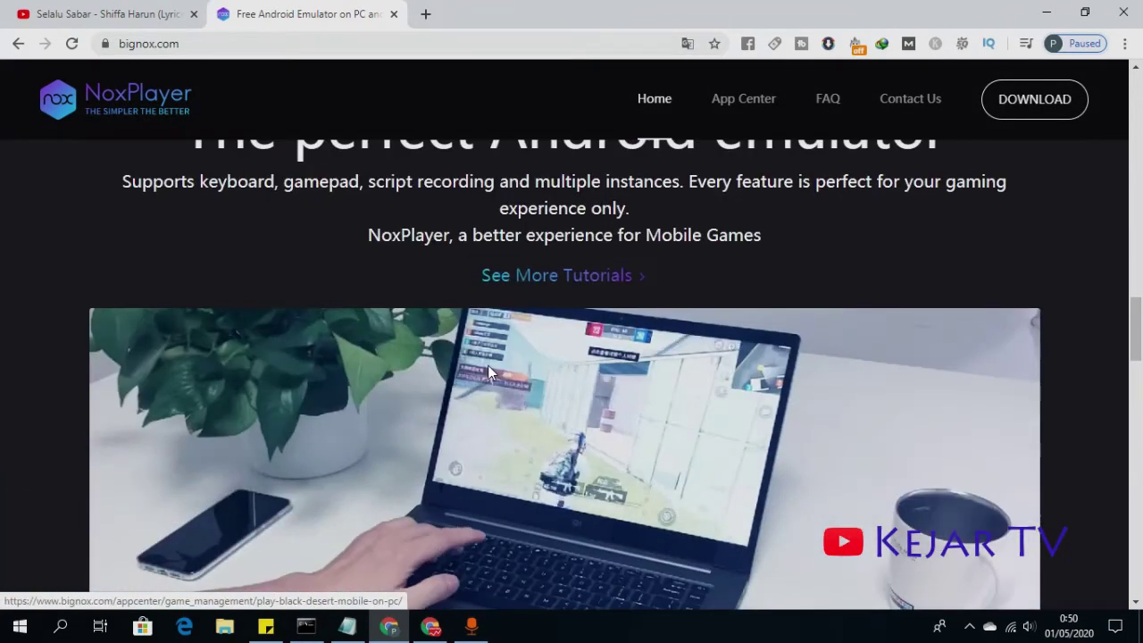
scroll(488, 372, up, 2)
scroll(596, 369, up, 3)
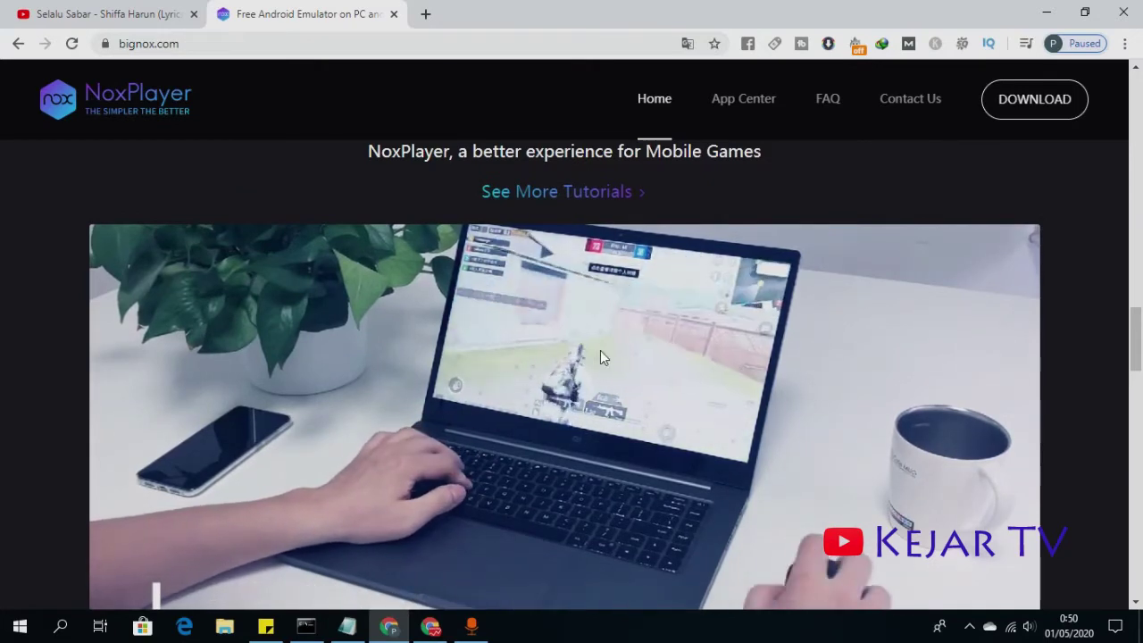
scroll(686, 337, down, 7)
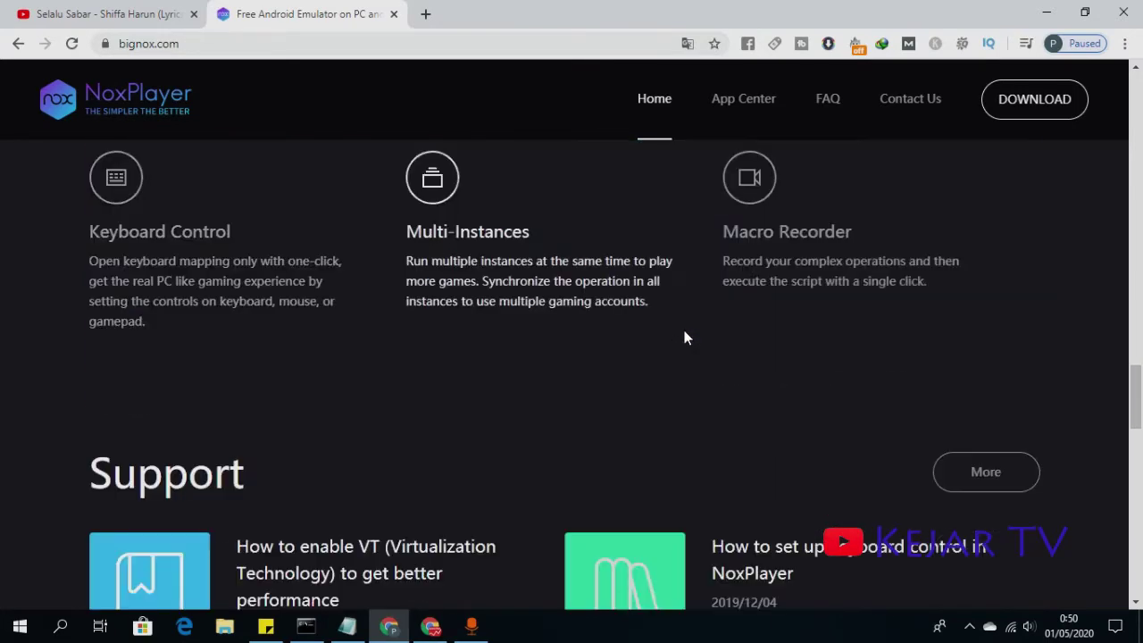
scroll(684, 337, down, 4)
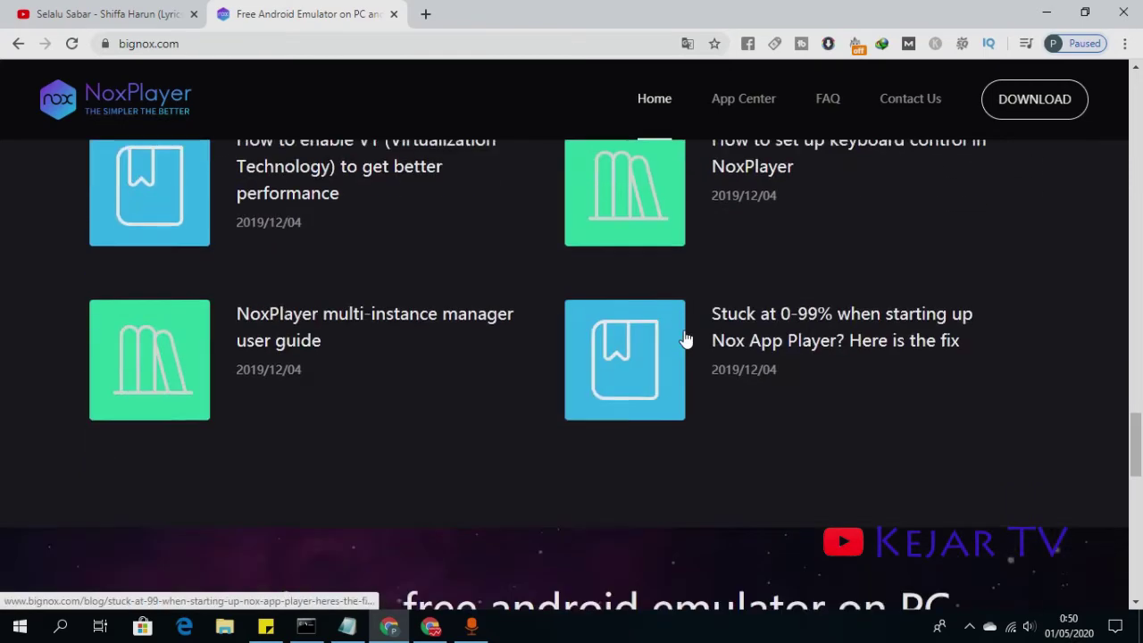
scroll(684, 337, up, 1)
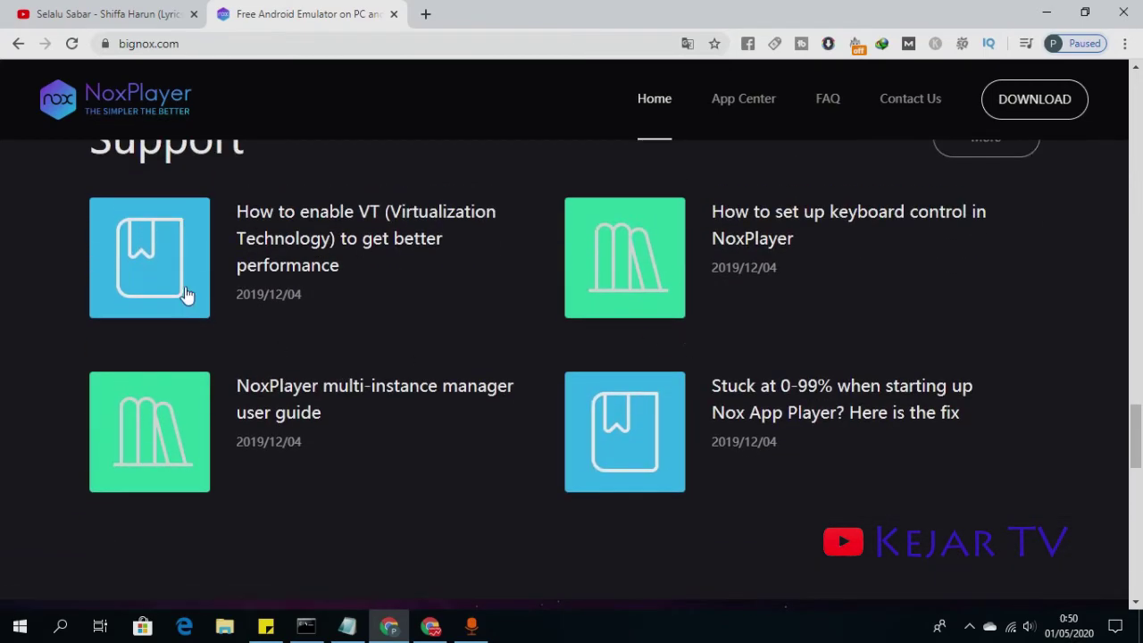
scroll(391, 280, down, 1)
scroll(390, 283, down, 7)
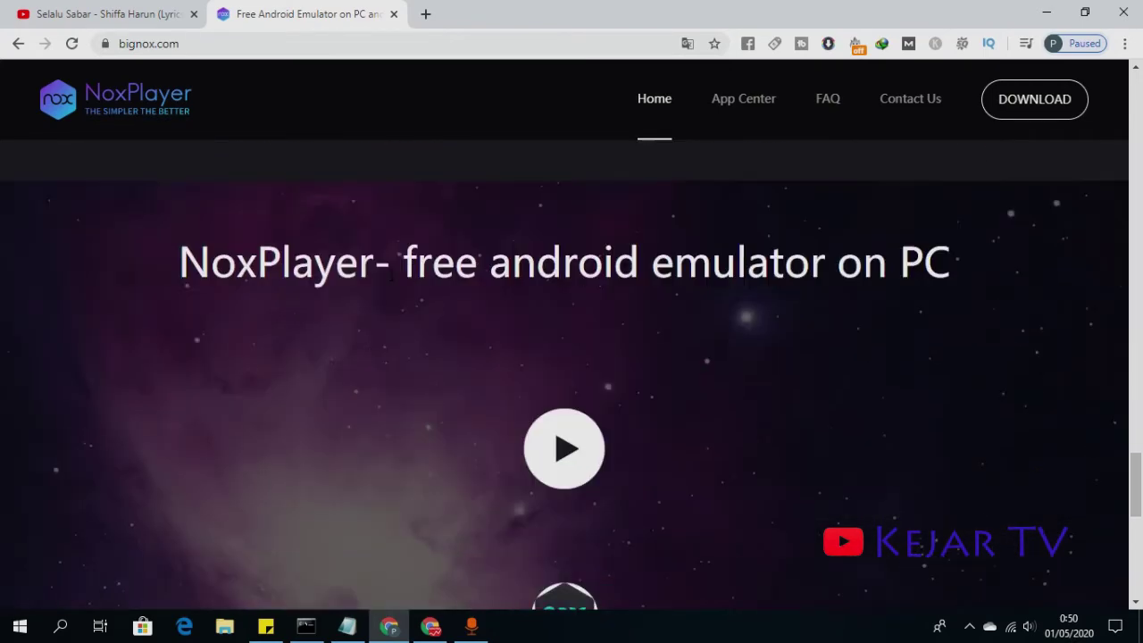
scroll(649, 316, down, 4)
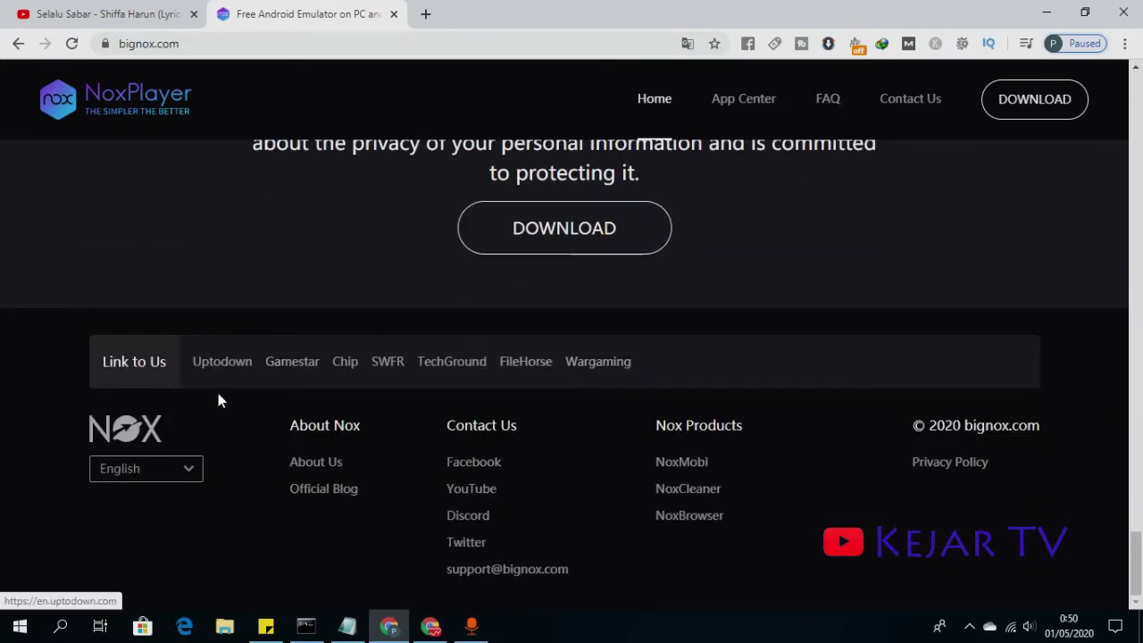
scroll(711, 391, up, 8)
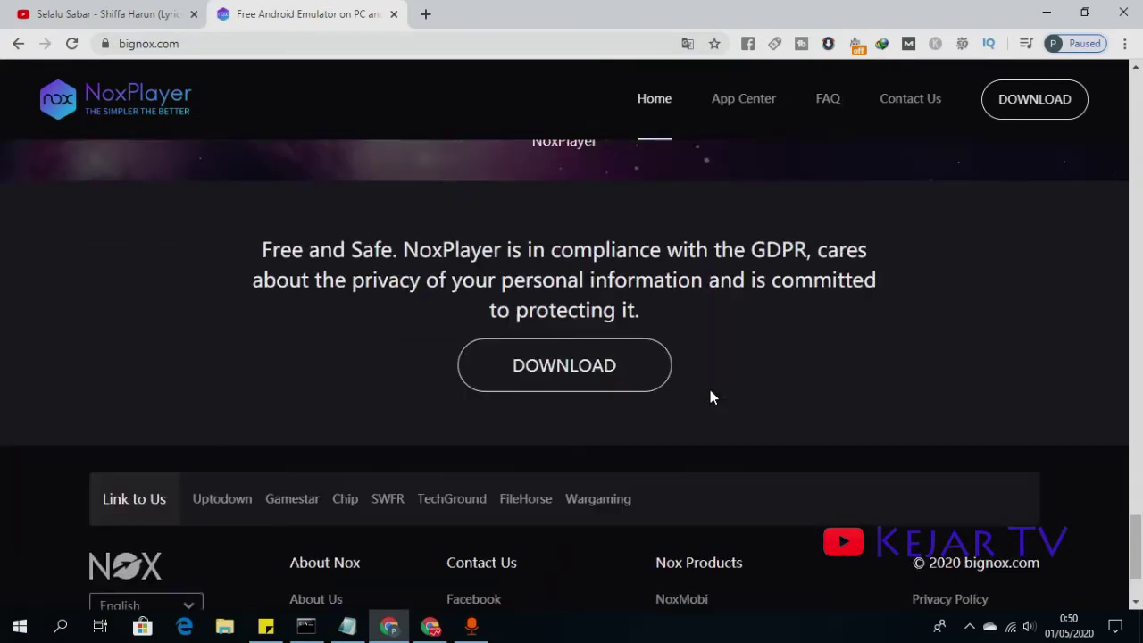
scroll(709, 390, up, 9)
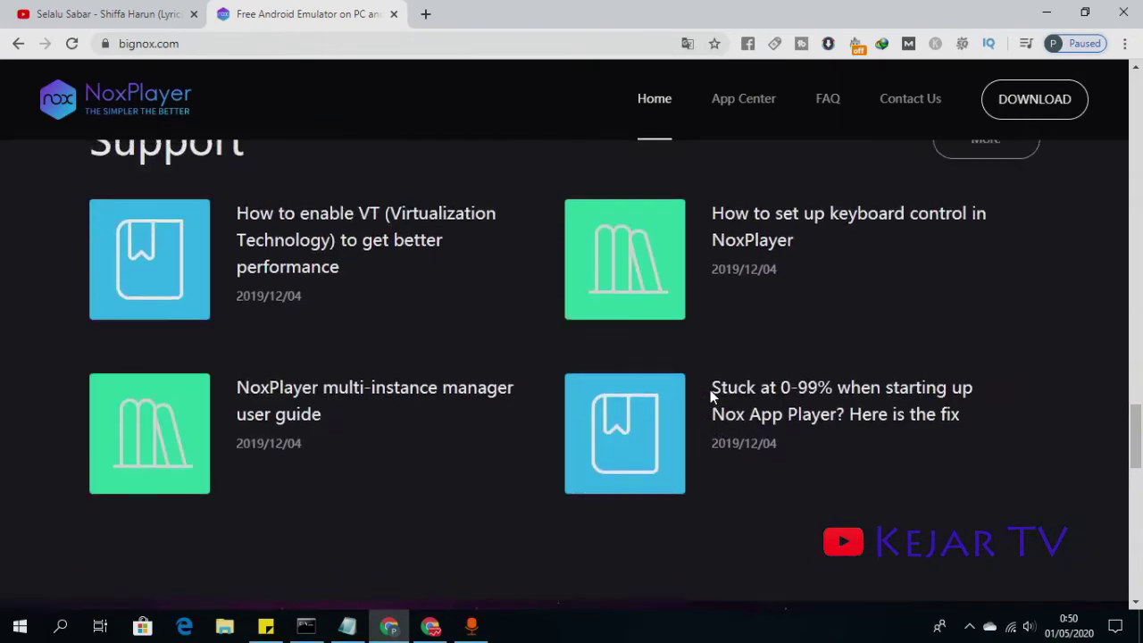
scroll(710, 389, down, 4)
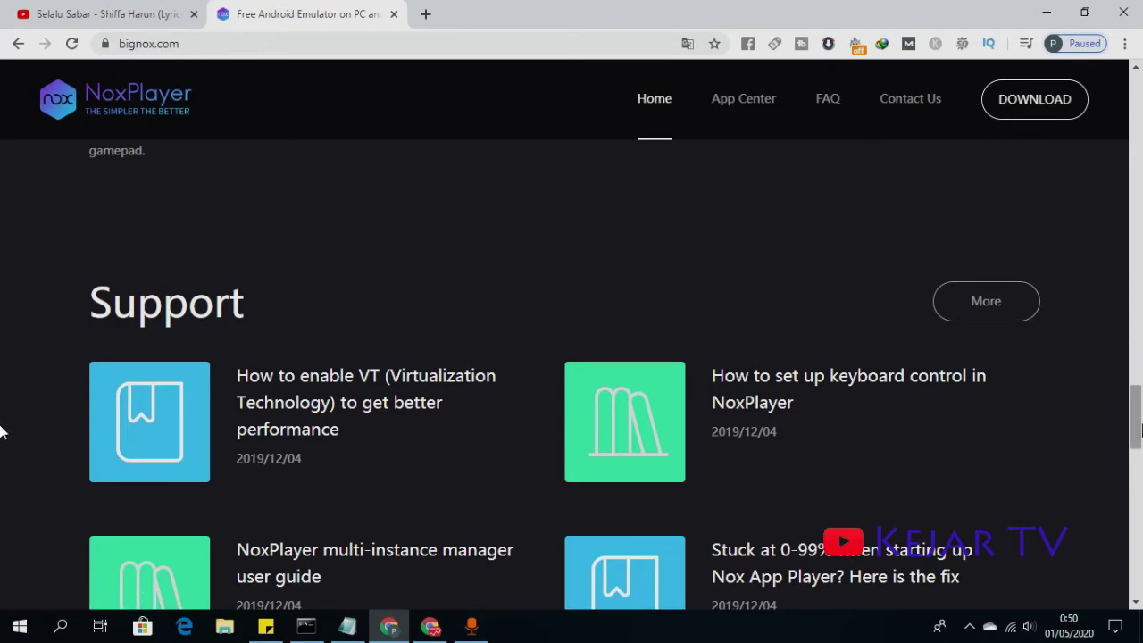
Open the NoxPlayer version log from the download area of the home page.
drag(1136, 415, 1135, 81)
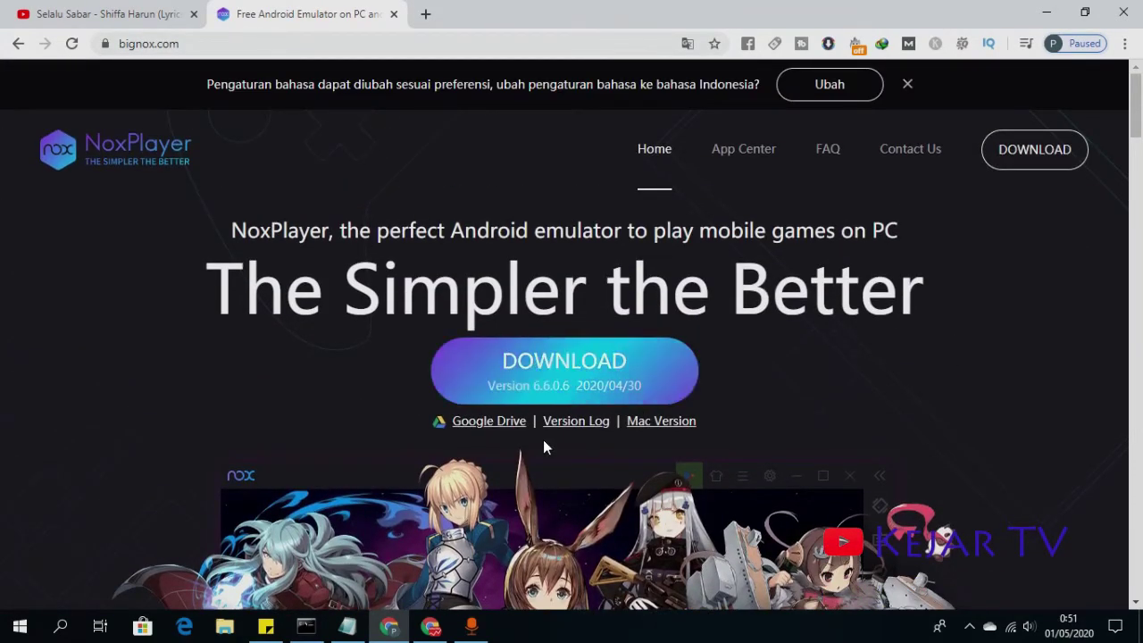
click(577, 423)
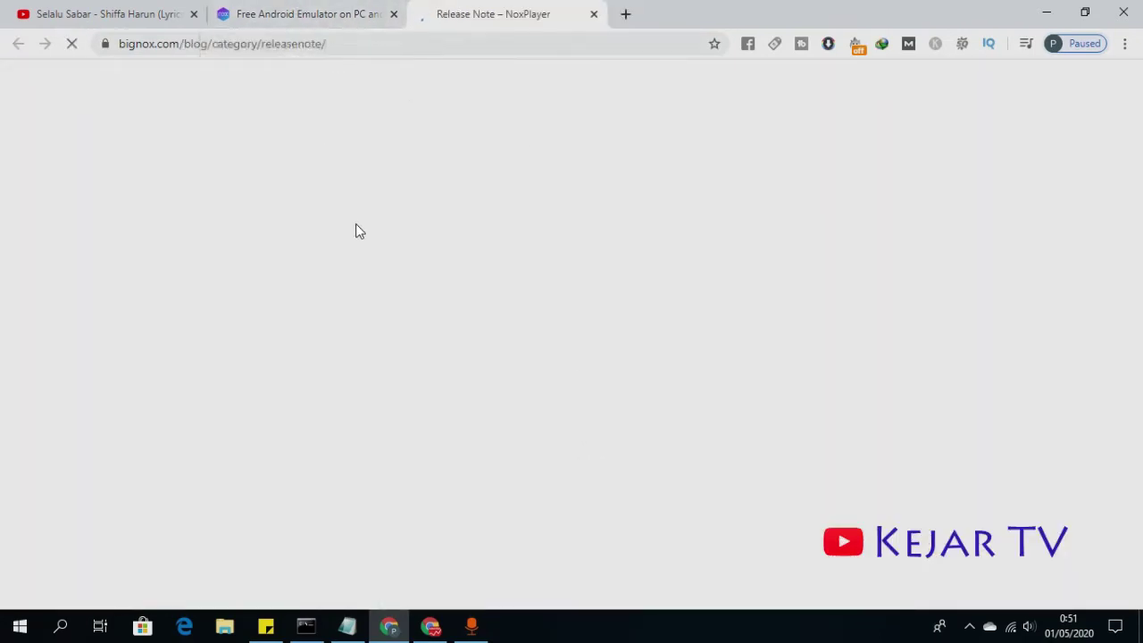
Read through the NoxPlayer release notes, close their tab and return to the NoxPlayer home page.
scroll(423, 406, down, 6)
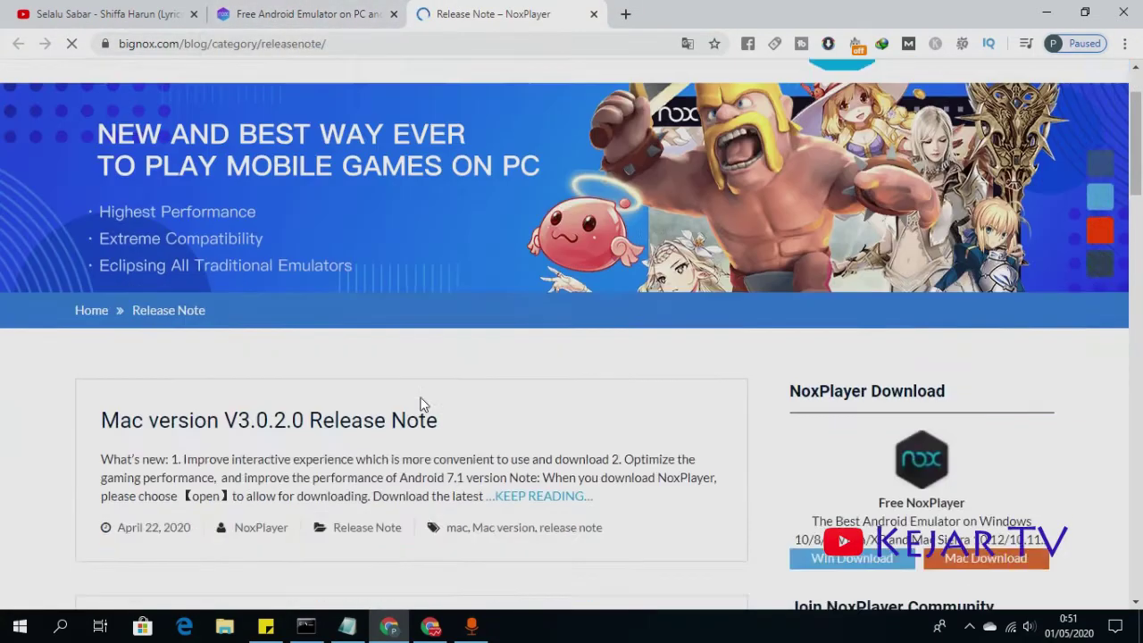
scroll(422, 406, down, 6)
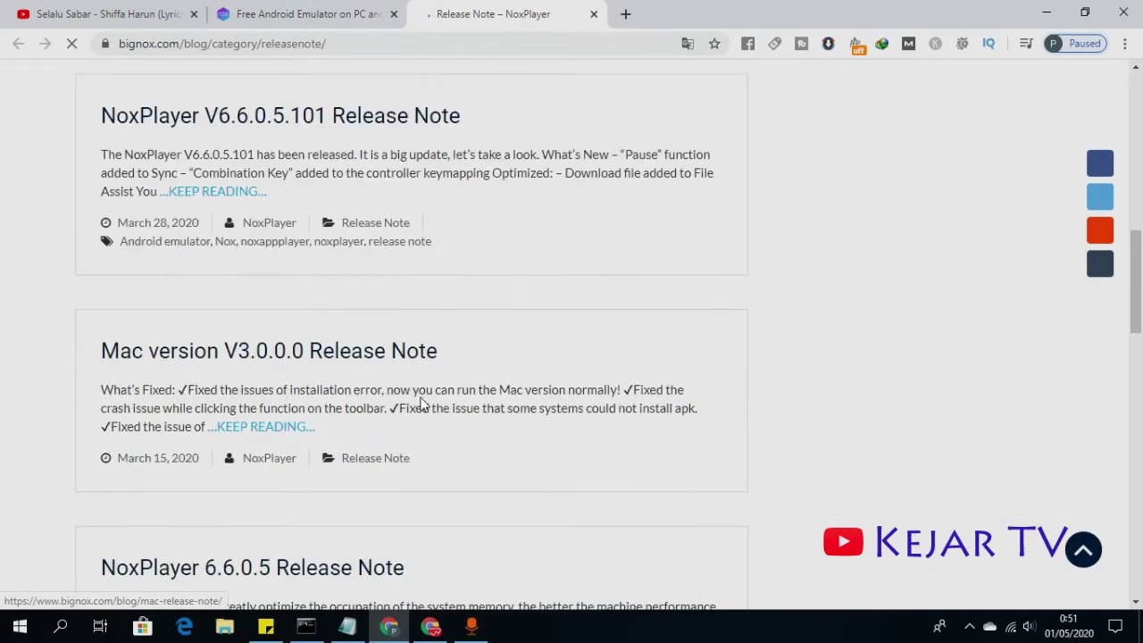
click(352, 13)
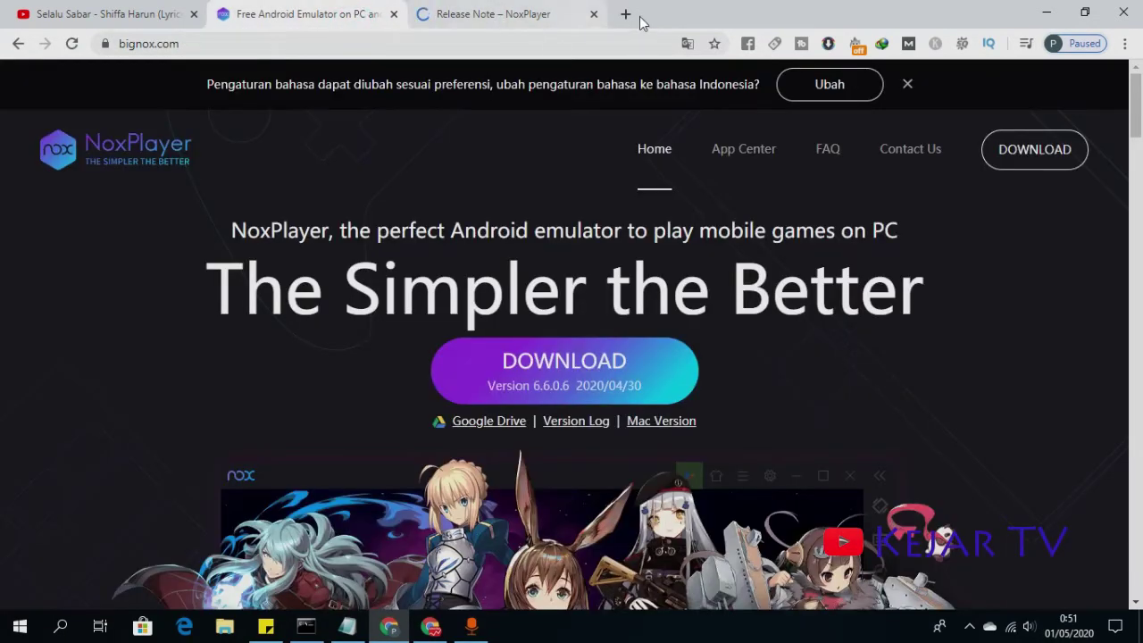
click(594, 14)
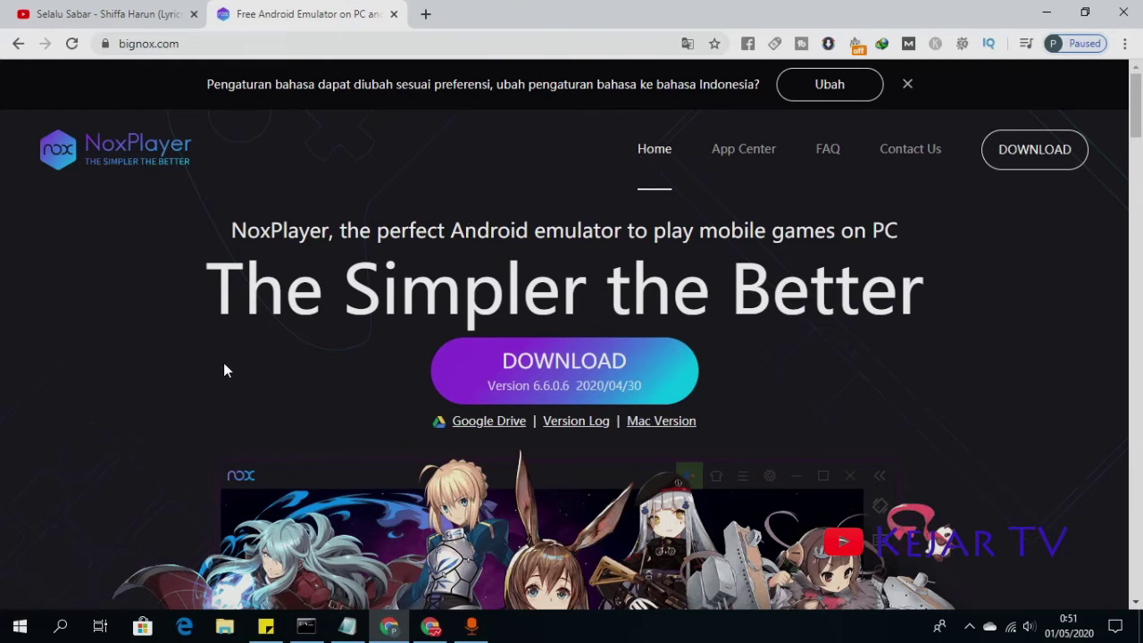
drag(206, 286, 324, 295)
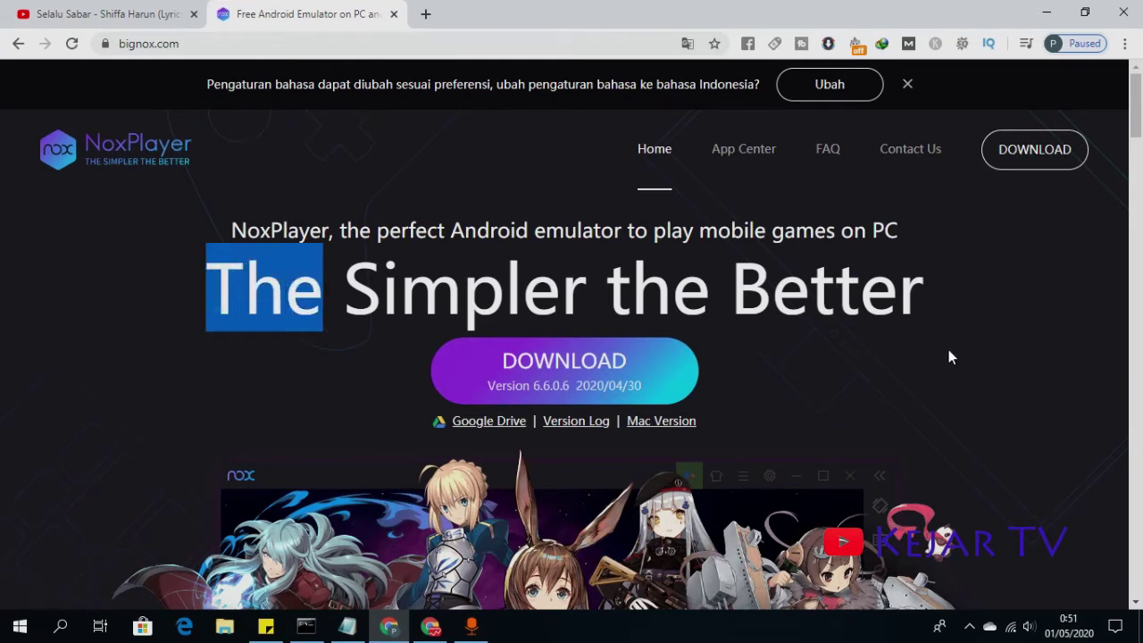
scroll(572, 339, down, 1)
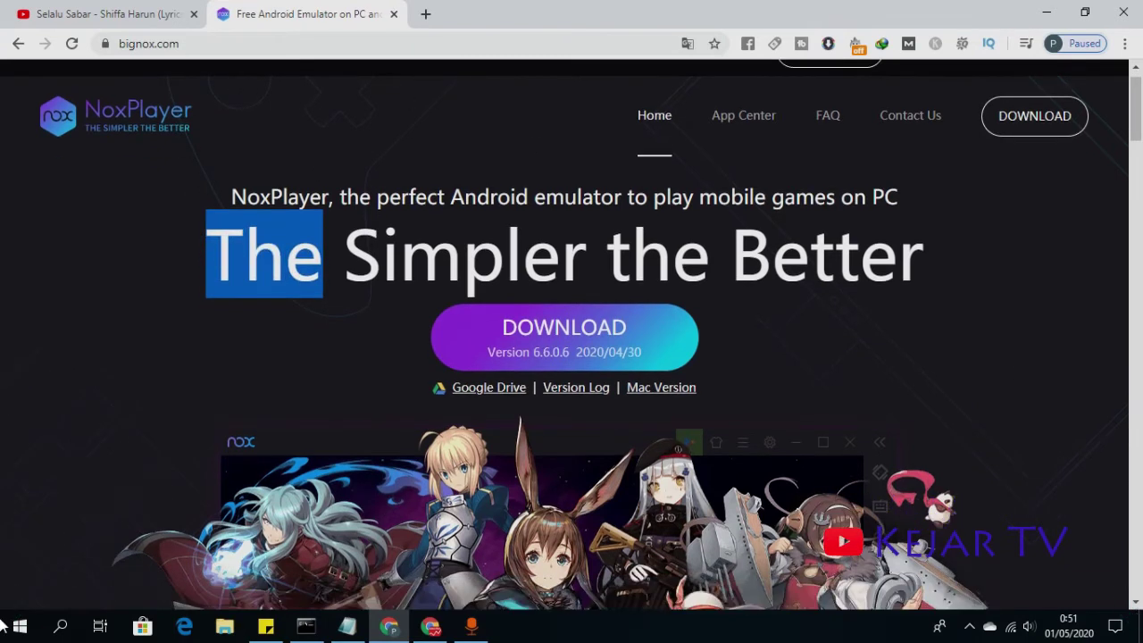
Show the desktop and move the OBS Studio shortcut into the empty area beside the MEmu shortcut.
key(super+d)
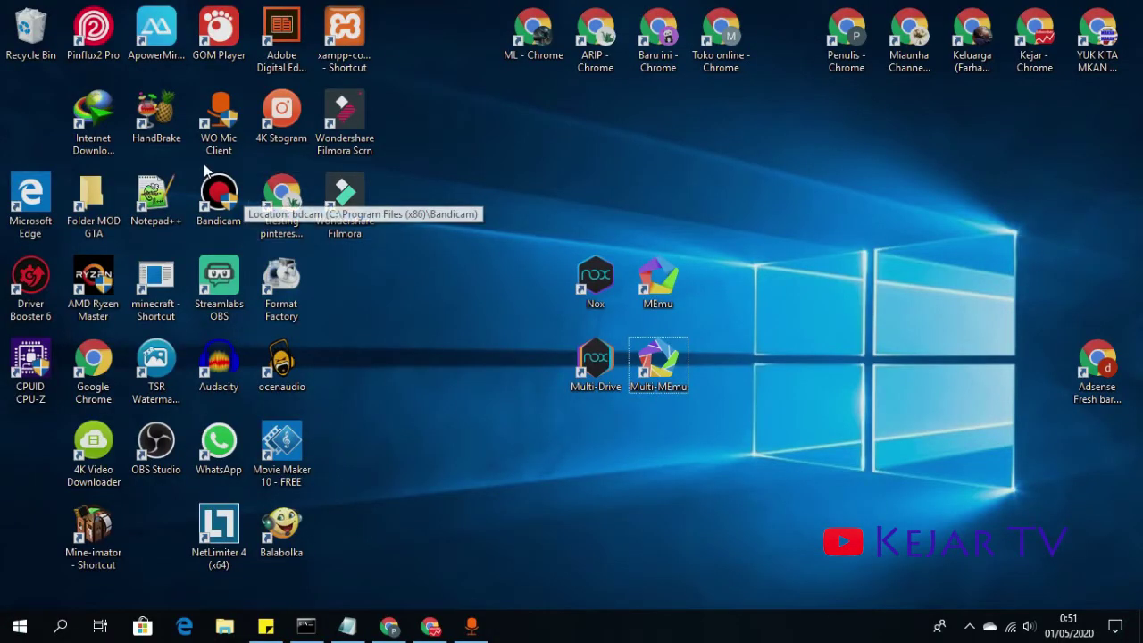
drag(156, 439, 794, 299)
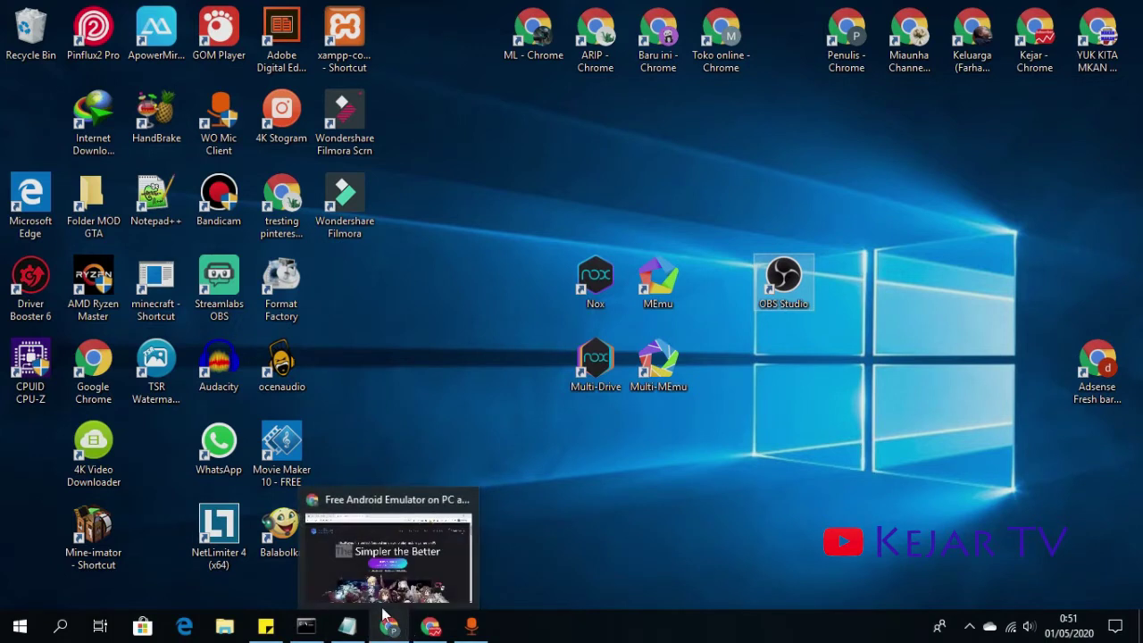
drag(466, 177, 858, 398)
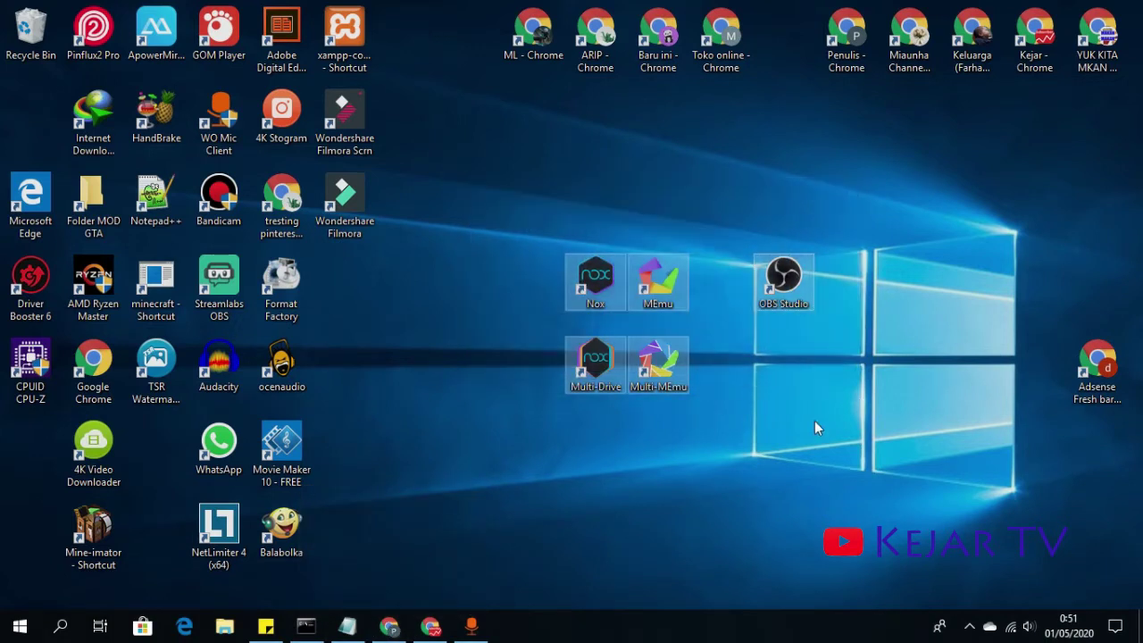
click(814, 420)
drag(853, 179, 500, 428)
click(500, 428)
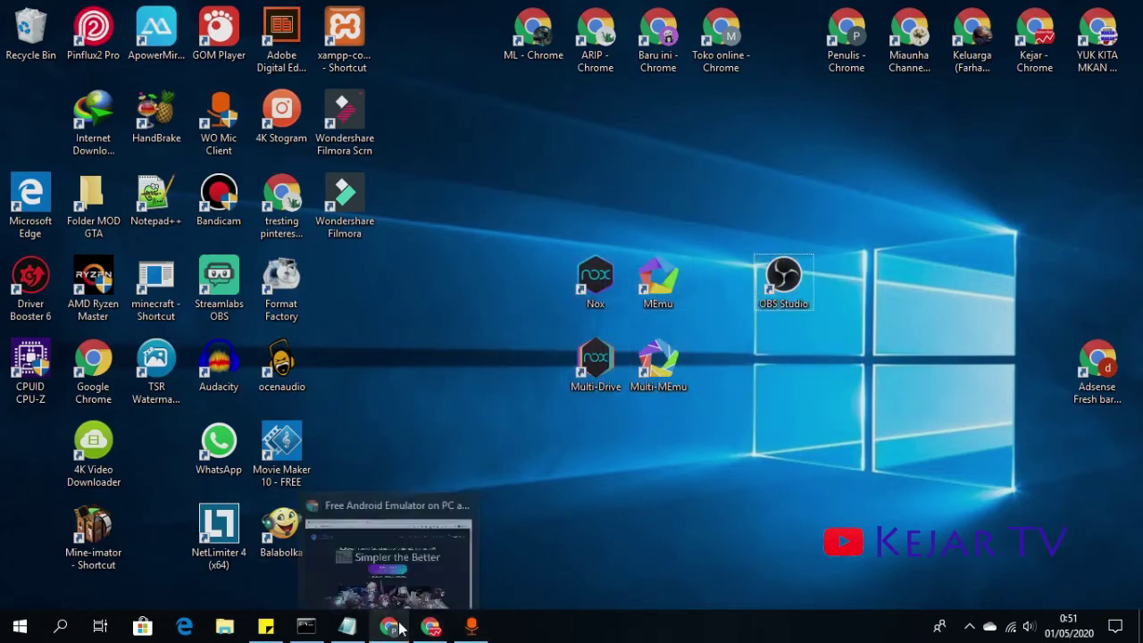
Return to Chrome, search Google for "memu" in a new tab and open the official memuplay.com site.
click(399, 553)
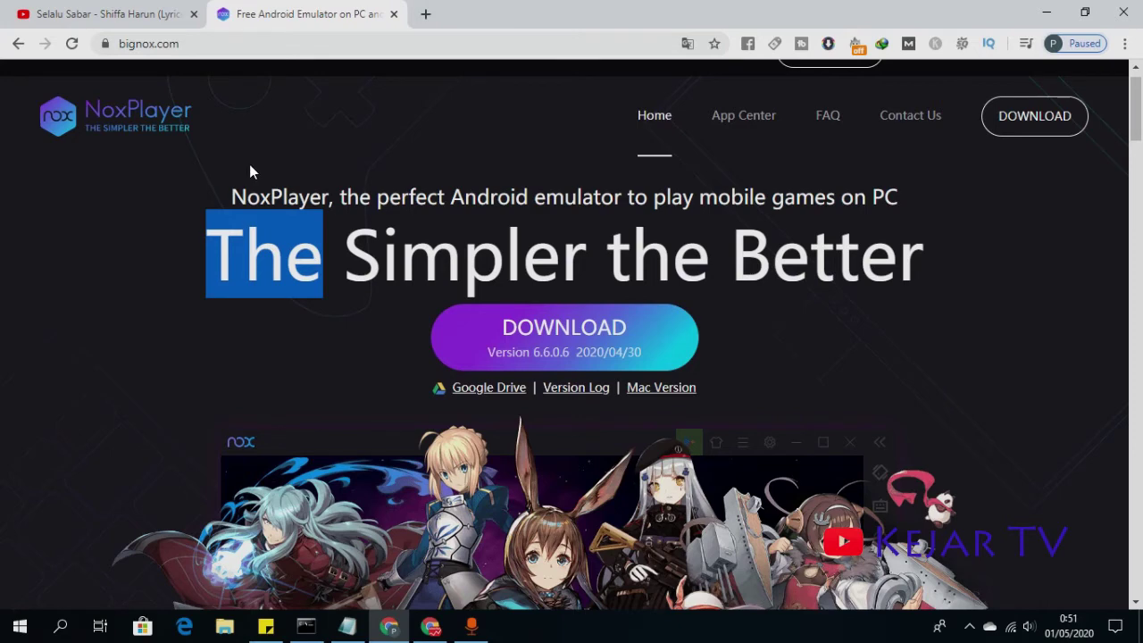
scroll(465, 200, down, 5)
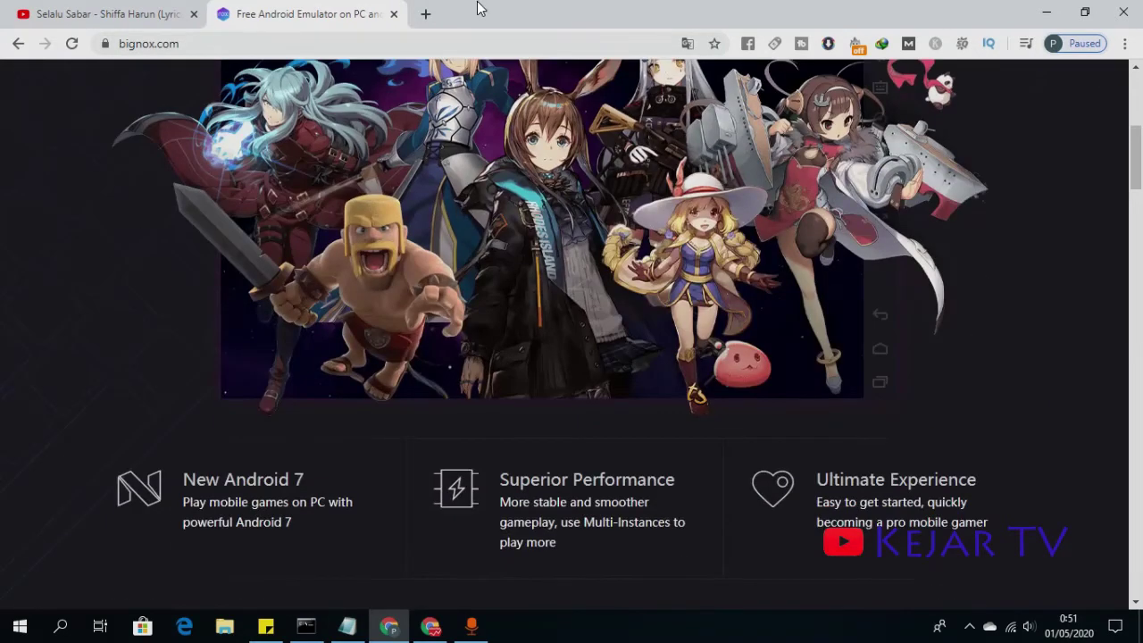
click(424, 16)
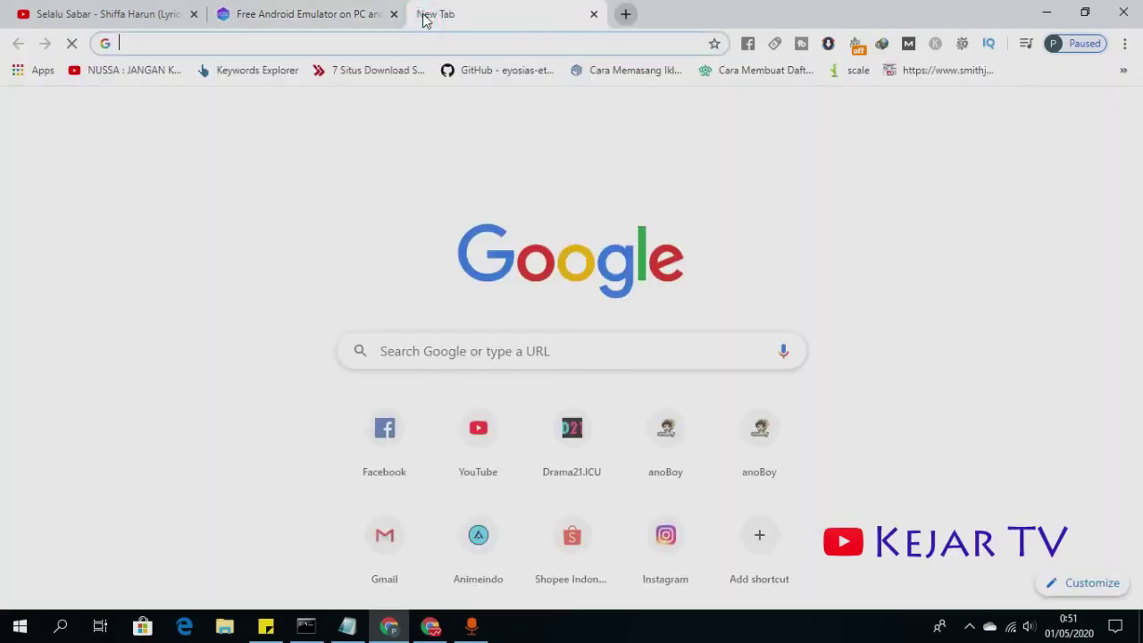
text(memu)
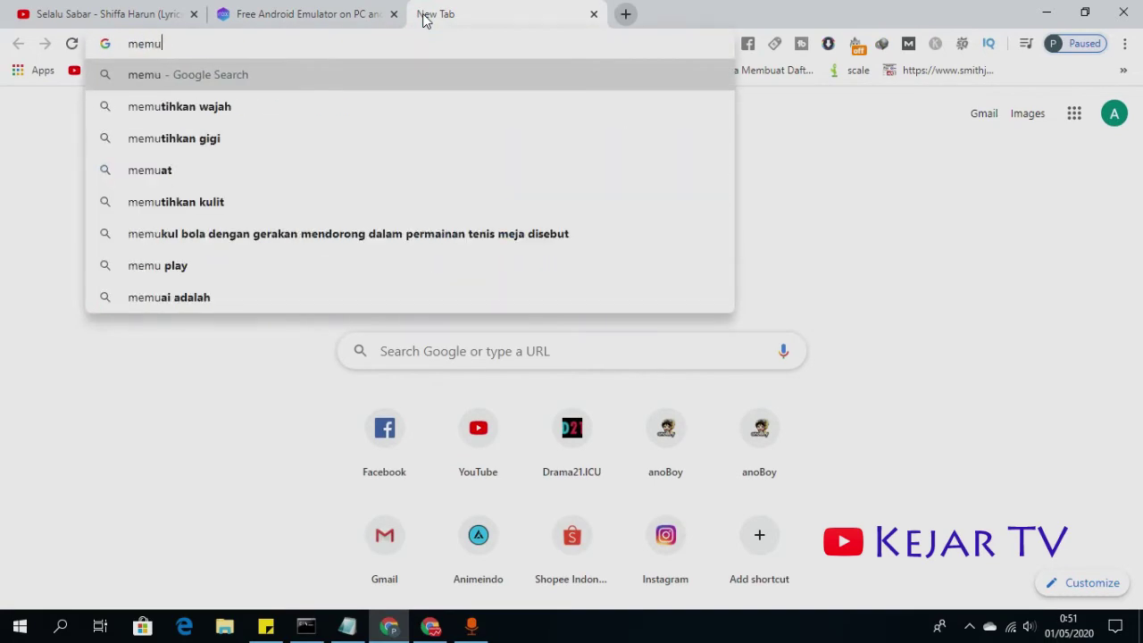
key(Return)
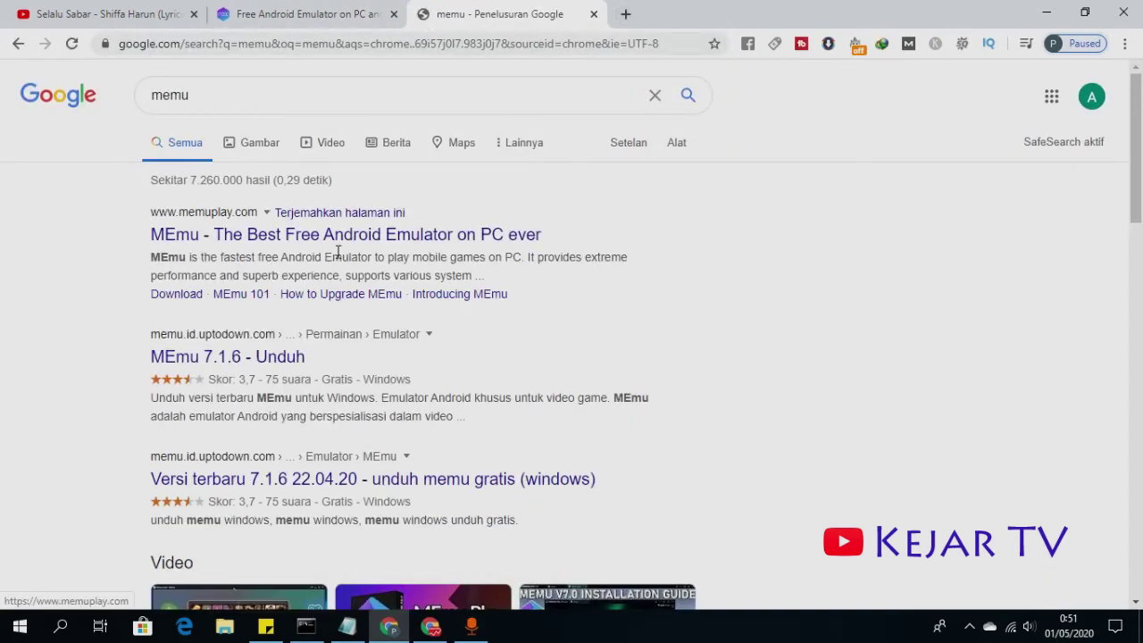
click(330, 7)
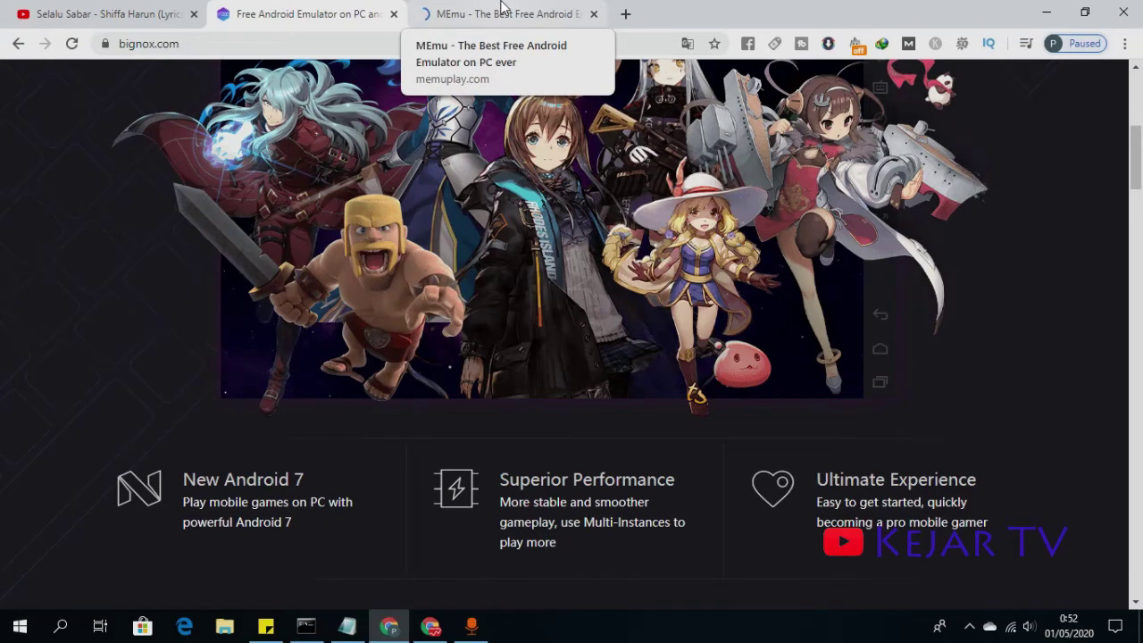
click(502, 9)
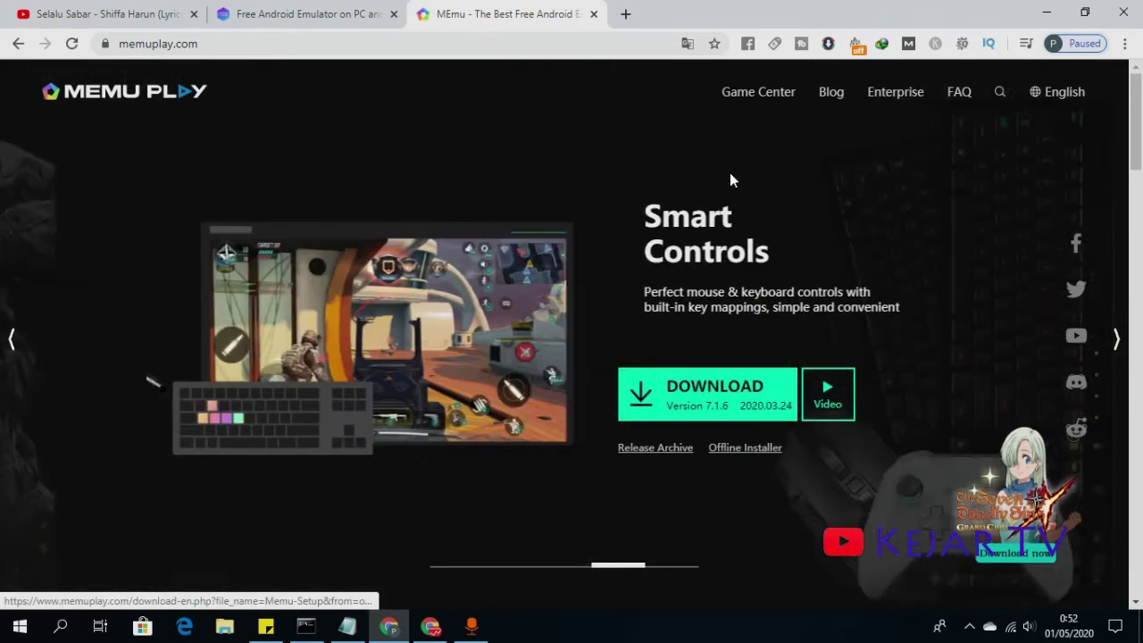
Look through the MEmu Play home page, examining its reviews, FAQ, blog, footer links, popular games and the CPU and GPU benchmark comparison.
scroll(339, 337, down, 15)
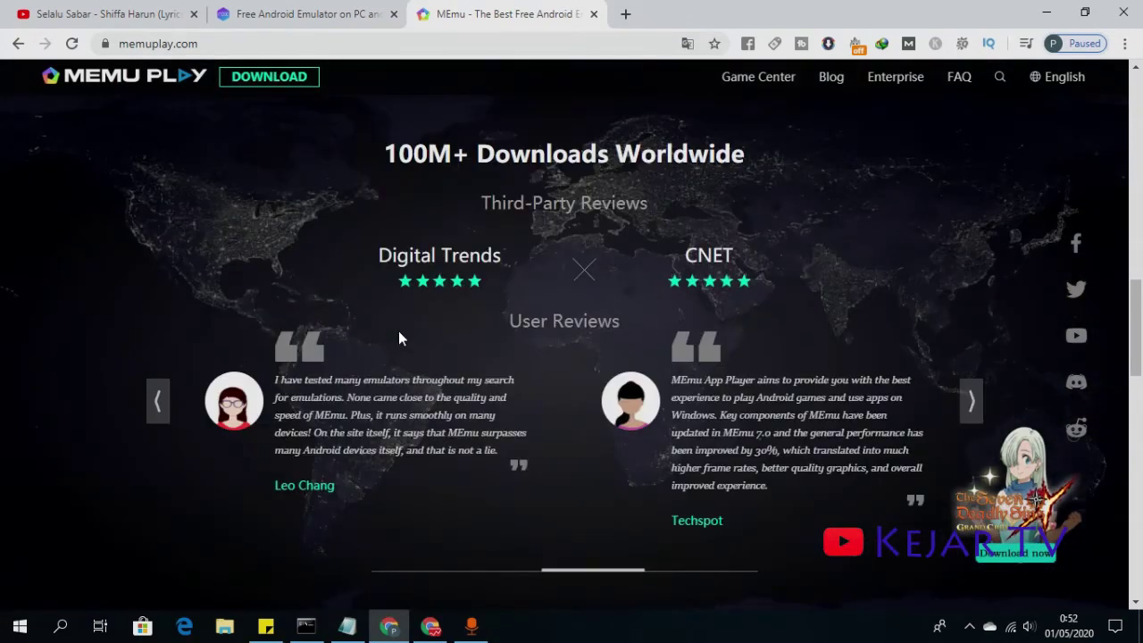
scroll(653, 319, down, 4)
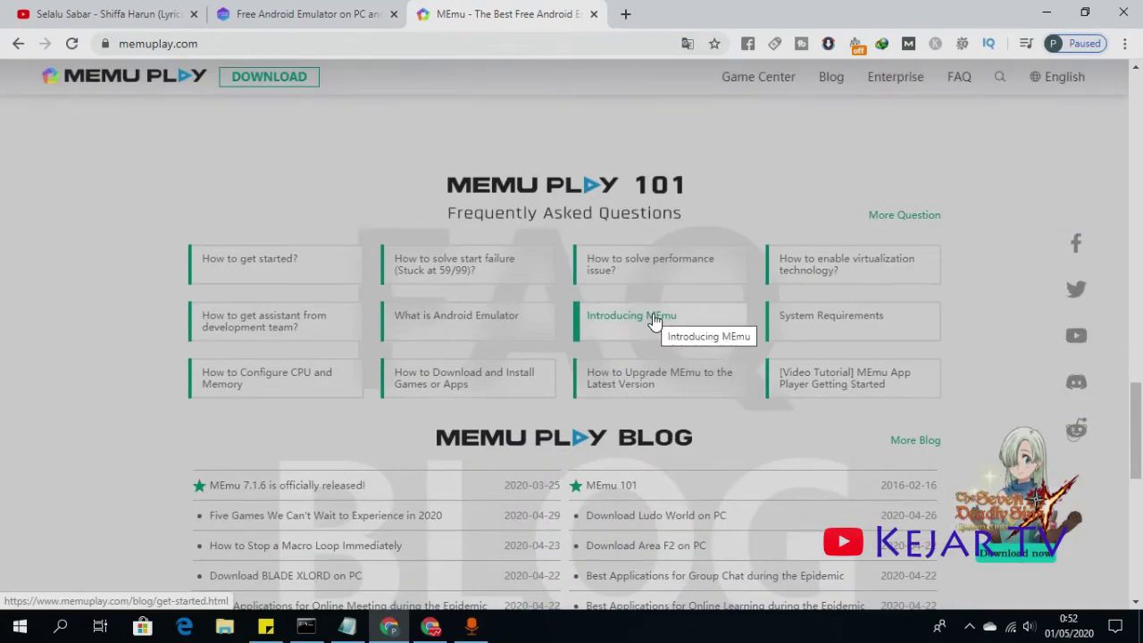
scroll(653, 318, down, 6)
scroll(653, 318, up, 2)
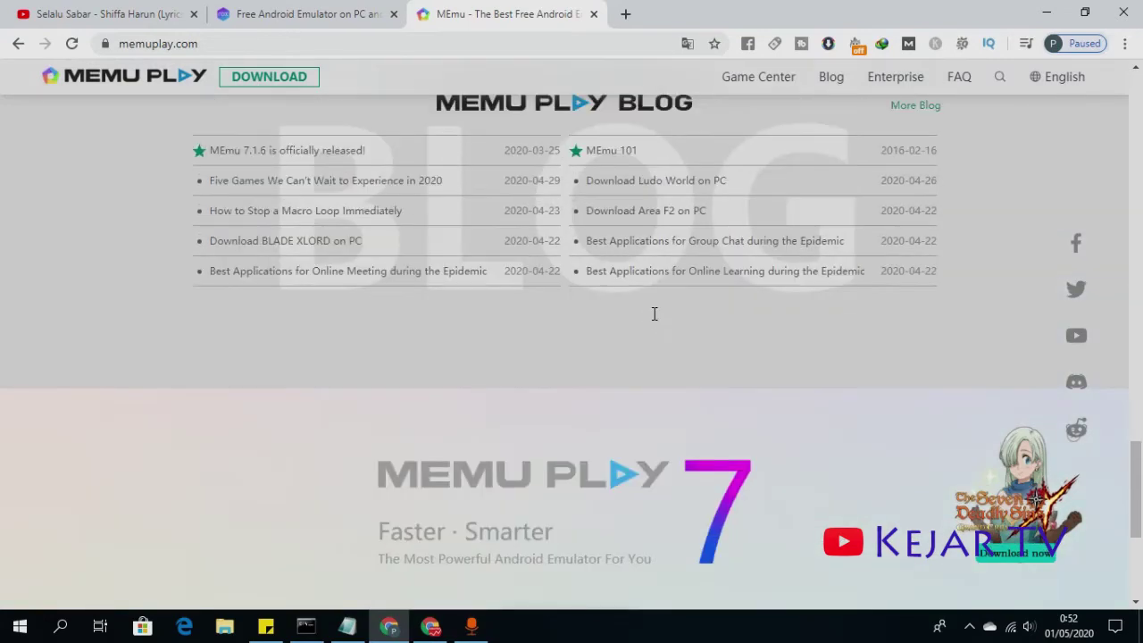
scroll(653, 314, down, 4)
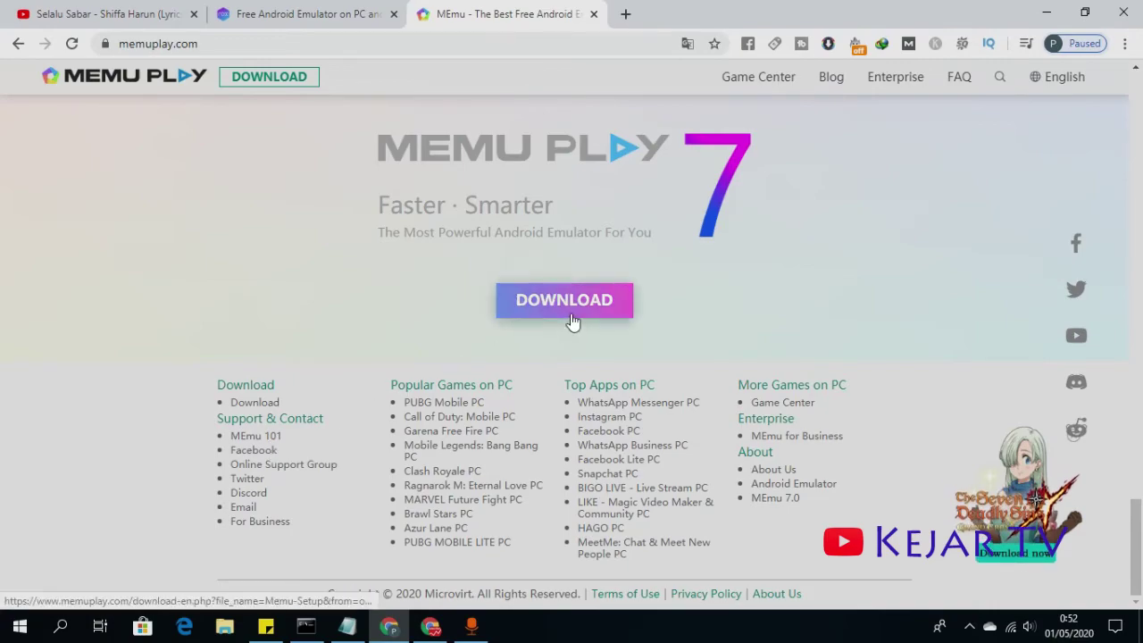
scroll(571, 320, up, 20)
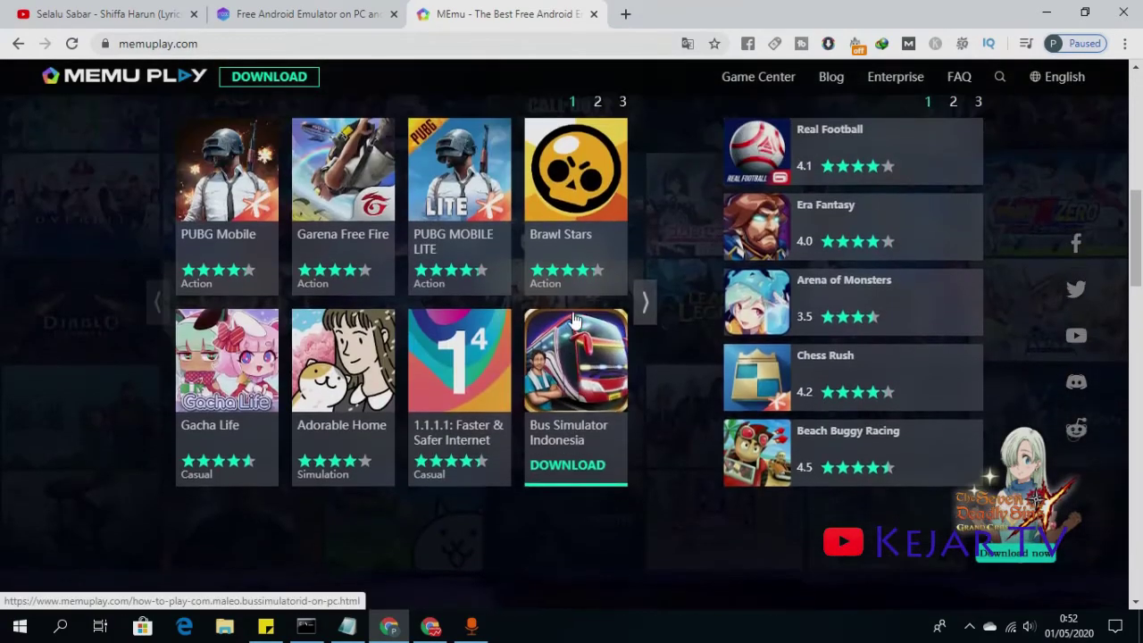
scroll(574, 318, up, 8)
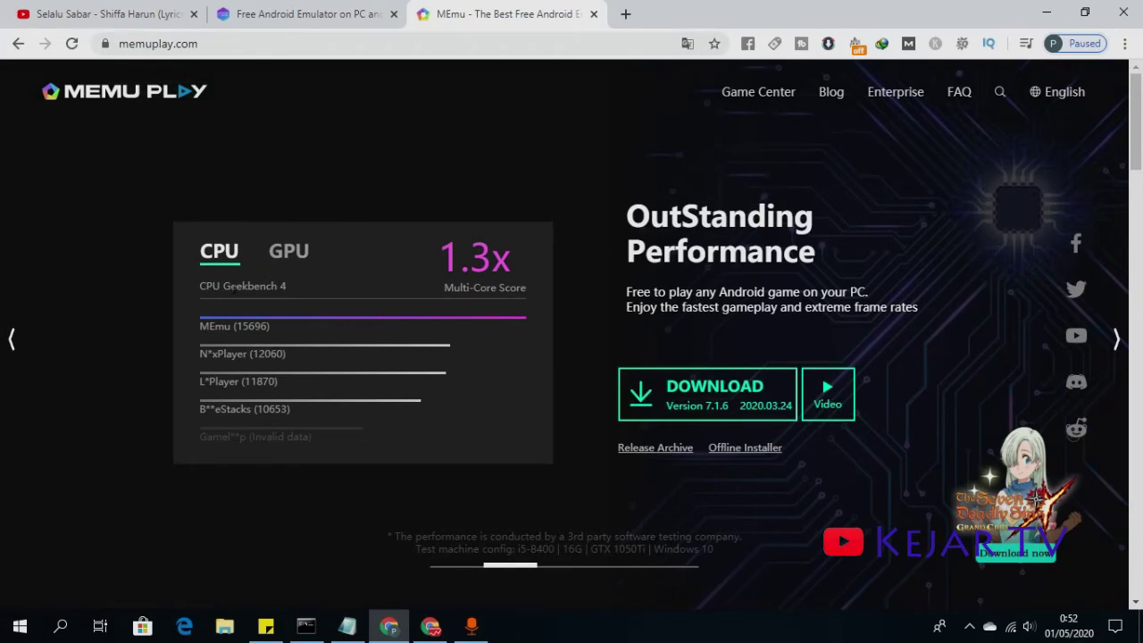
click(291, 261)
click(222, 258)
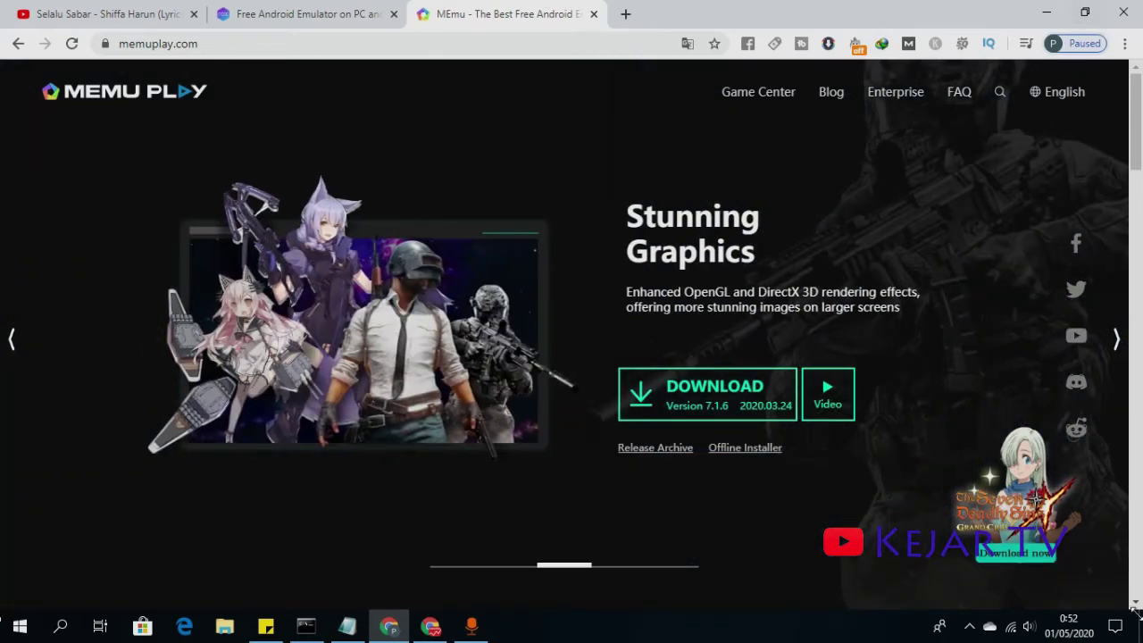
Minimize Chrome and launch the Nox emulator from its desktop shortcut.
click(1046, 12)
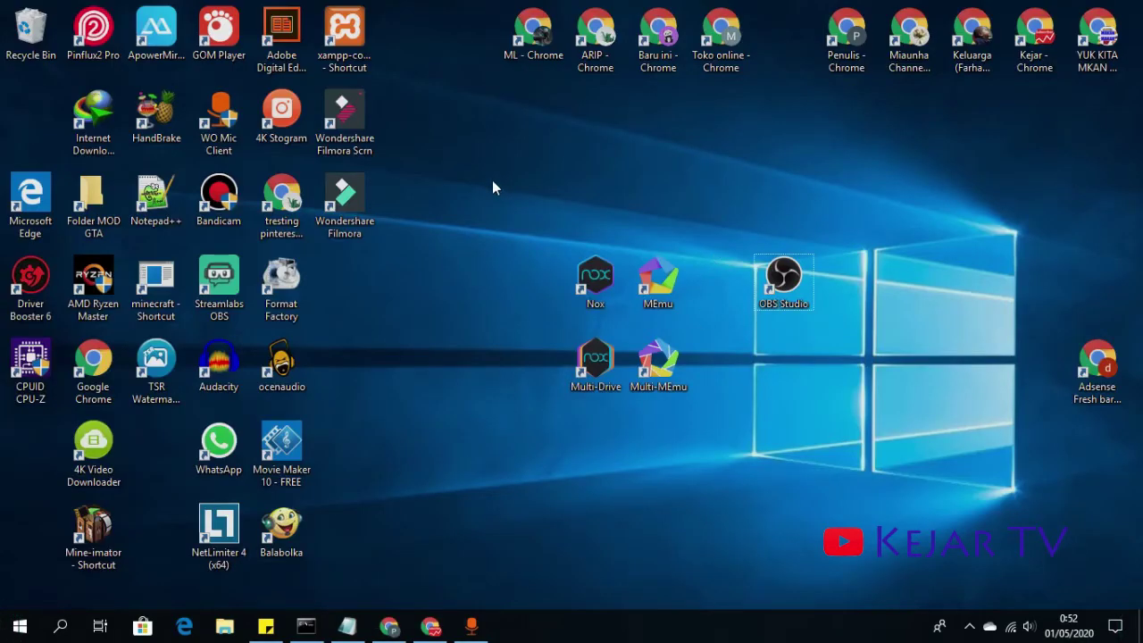
click(603, 282)
double_click(604, 282)
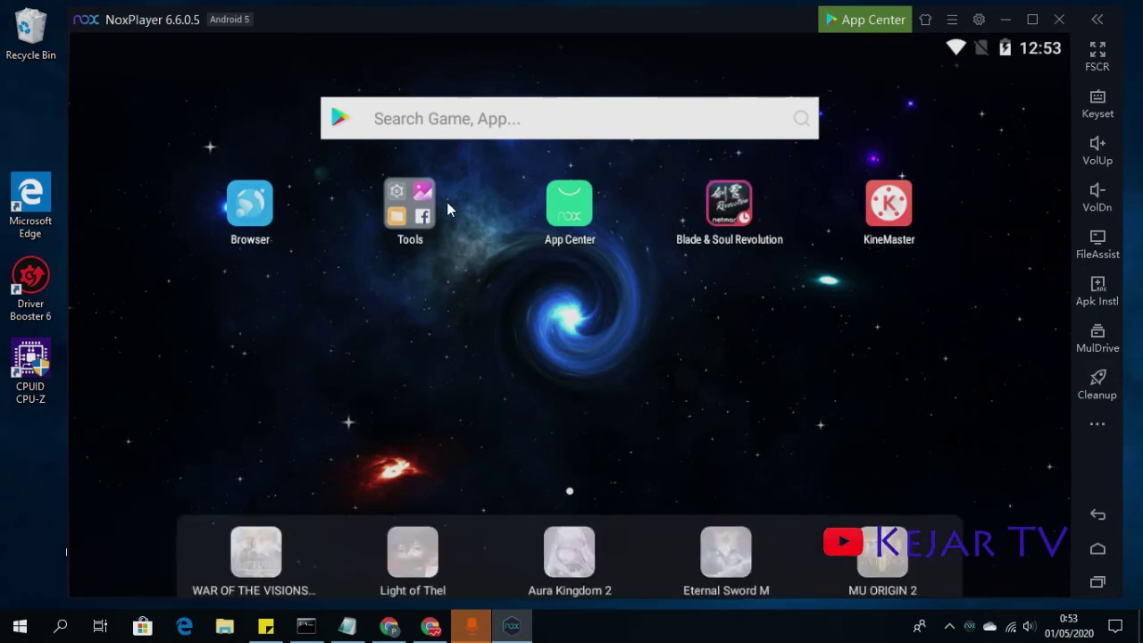
Open Task Manager, examine the CPU and memory usage of the running processes with NoxPlayer open, and minimize it.
right_click(697, 627)
click(712, 540)
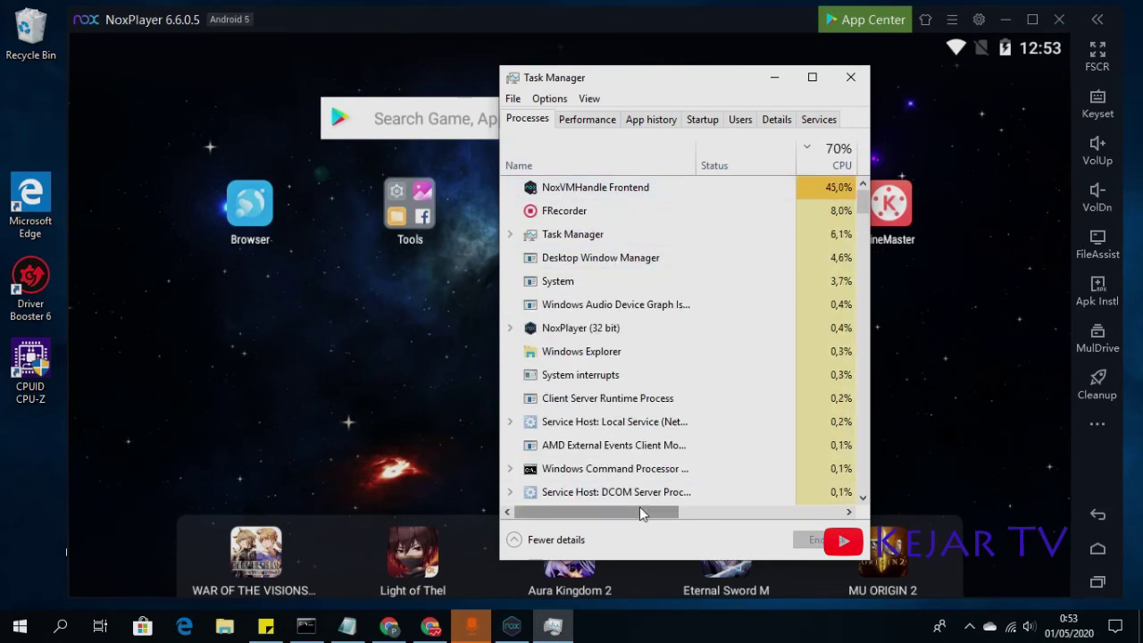
drag(639, 506, 677, 518)
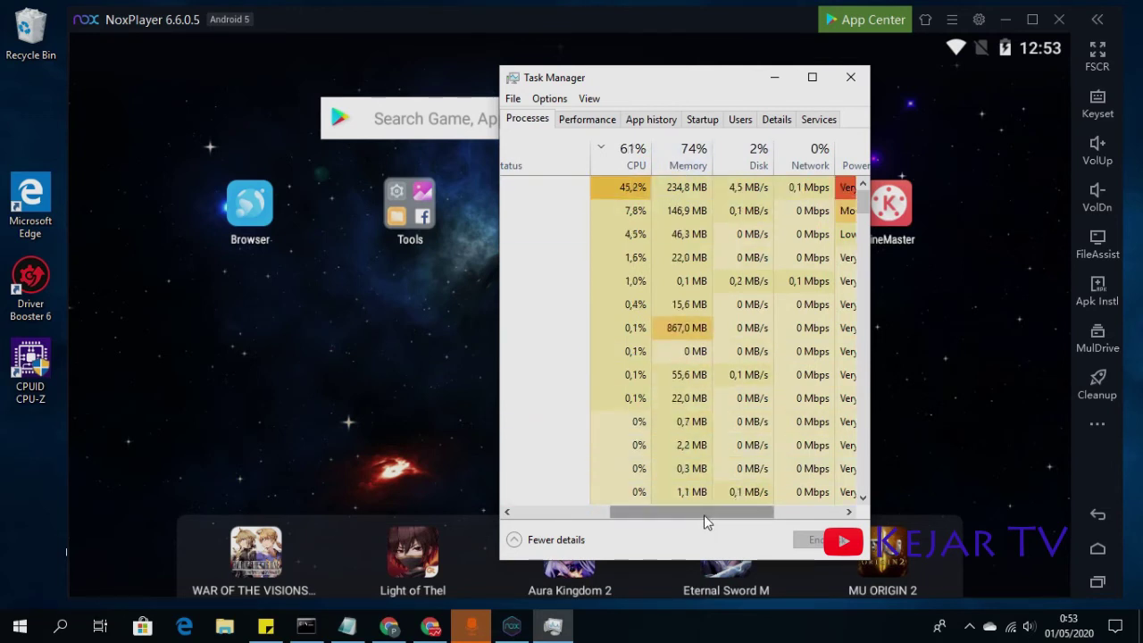
drag(704, 515, 615, 515)
click(774, 77)
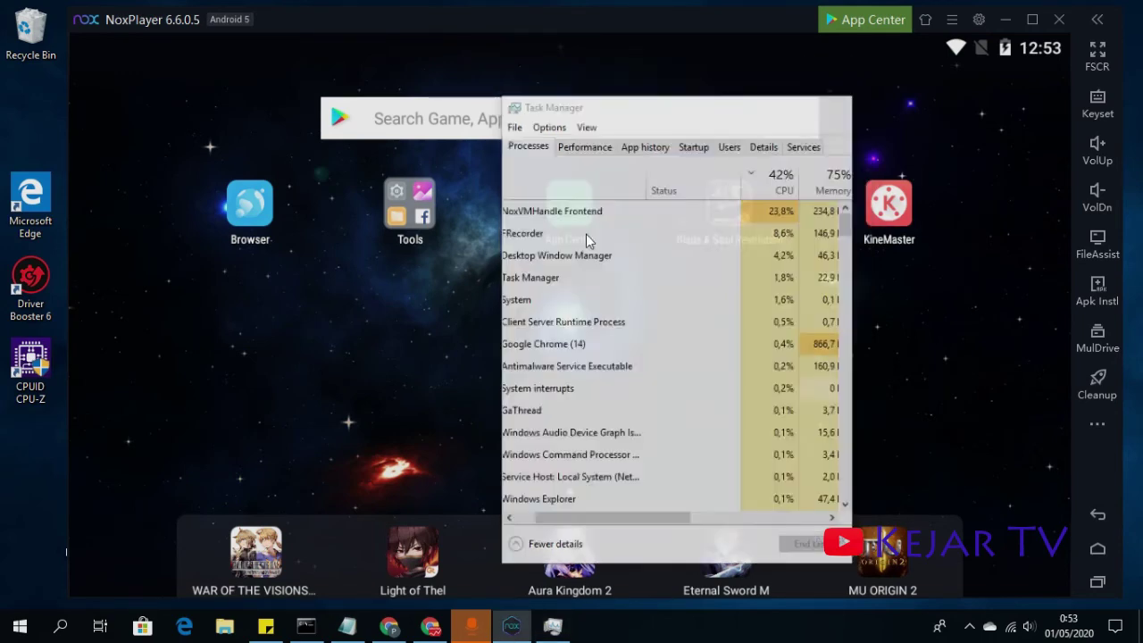
Open NoxPlayer's system settings and examine the general settings, the performance settings and the available CPU and memory presets.
drag(575, 367, 548, 323)
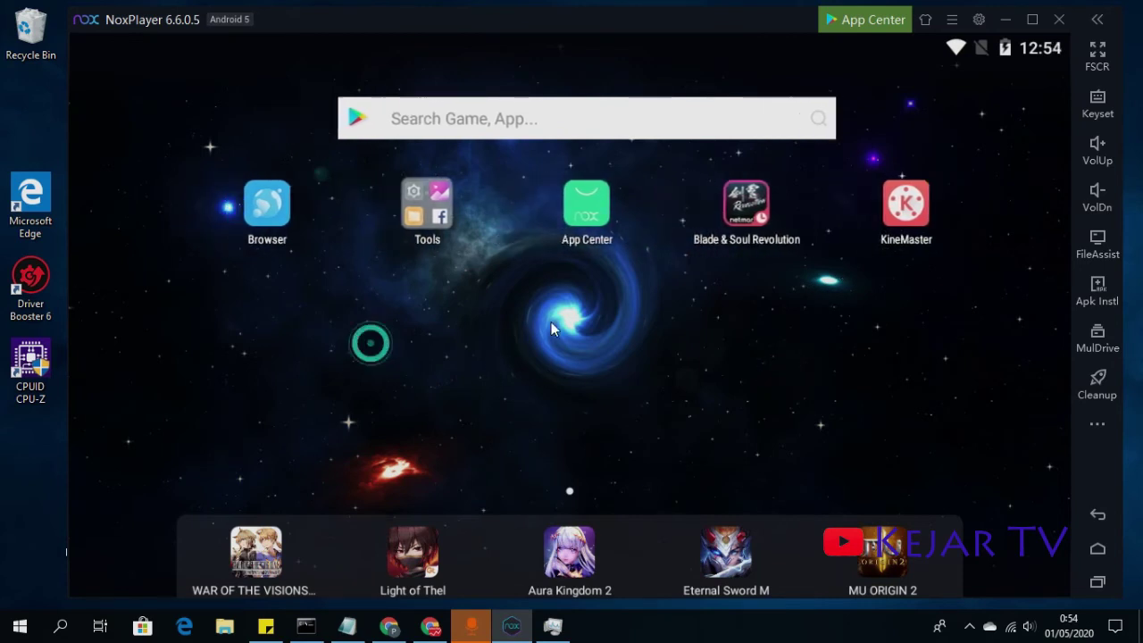
click(978, 18)
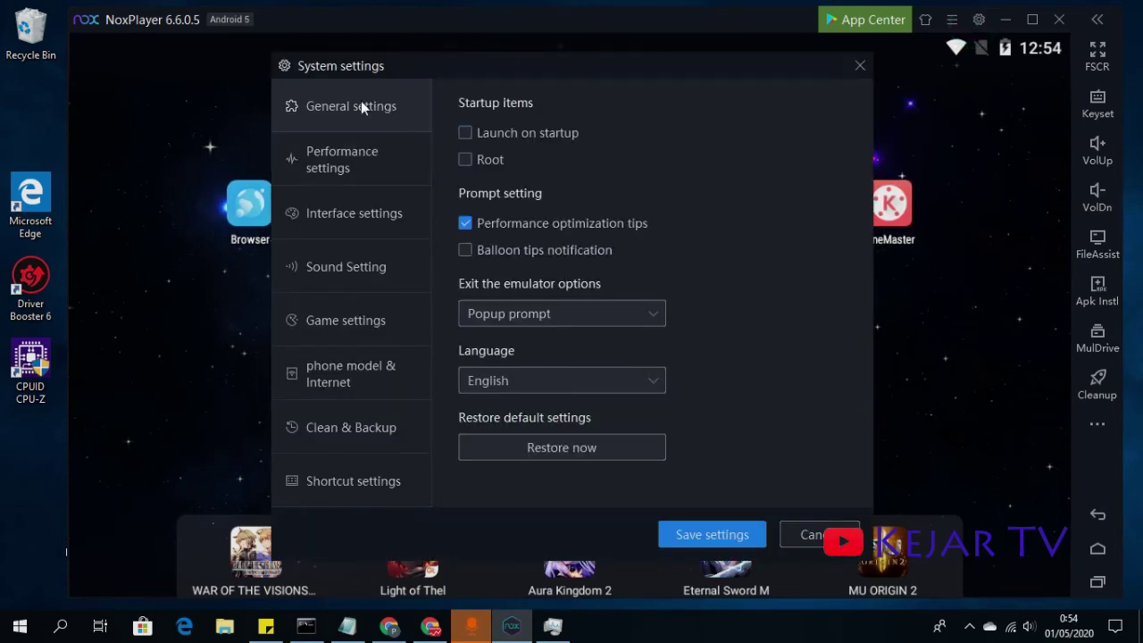
click(356, 154)
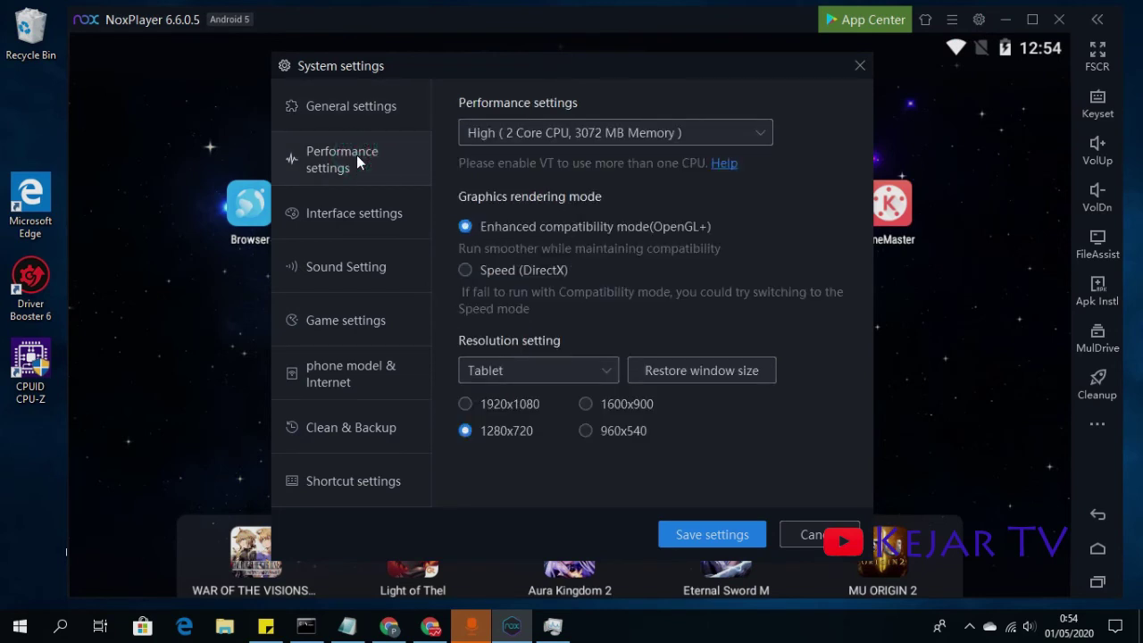
click(478, 132)
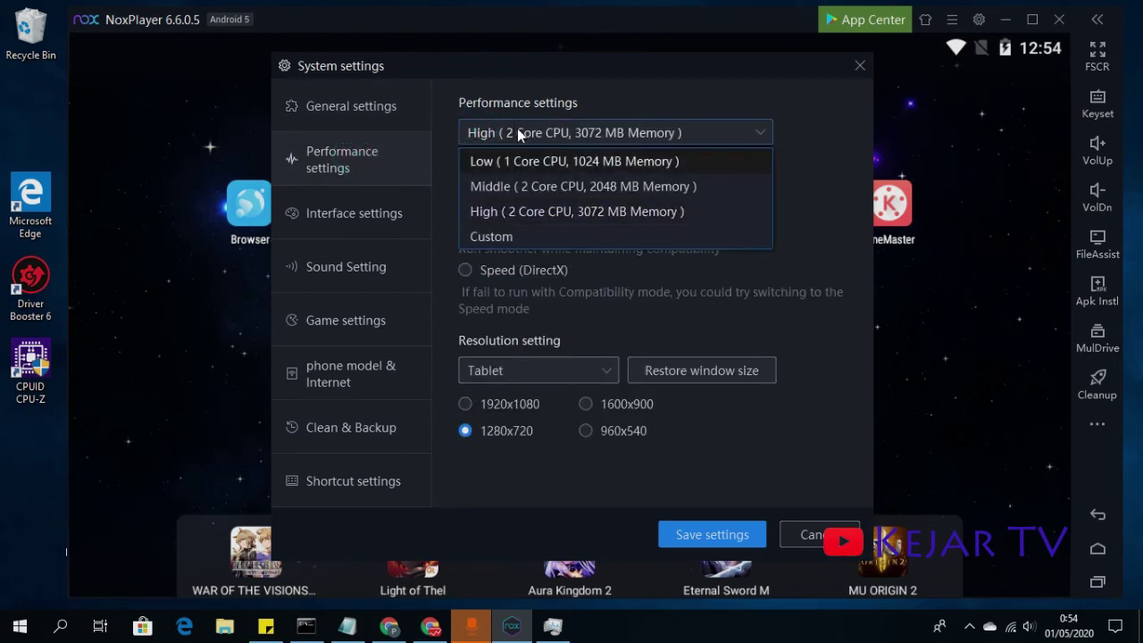
click(523, 72)
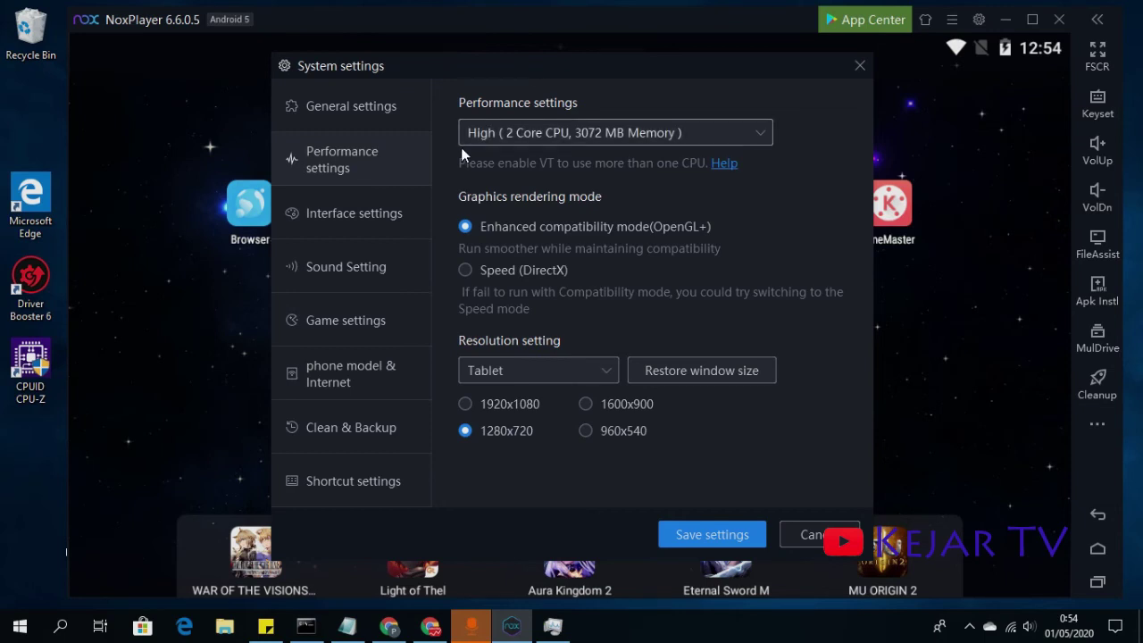
Look through NoxPlayer's interface, sound and game settings.
click(382, 214)
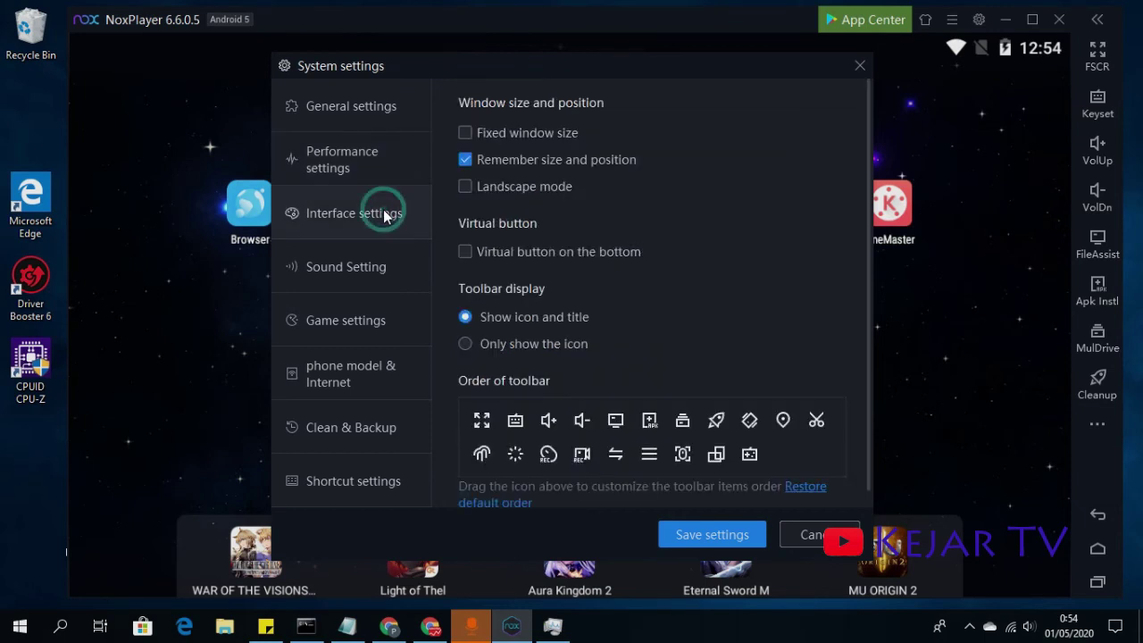
click(386, 265)
click(369, 320)
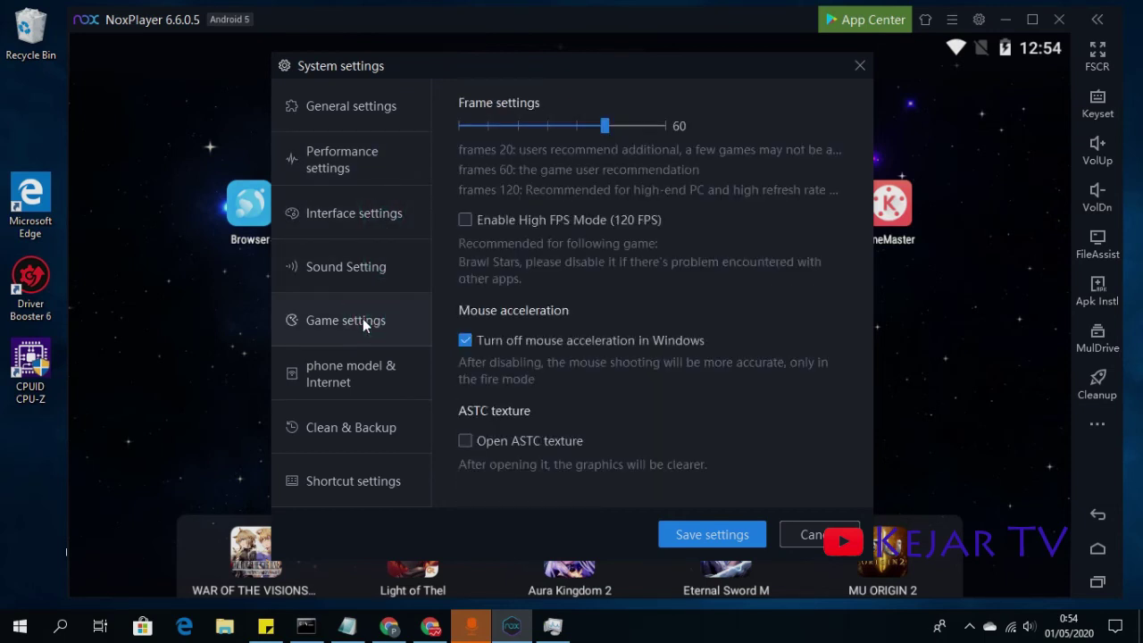
Examine the phone model and Internet settings, including the list of default phone models, and close the system settings without saving.
click(368, 369)
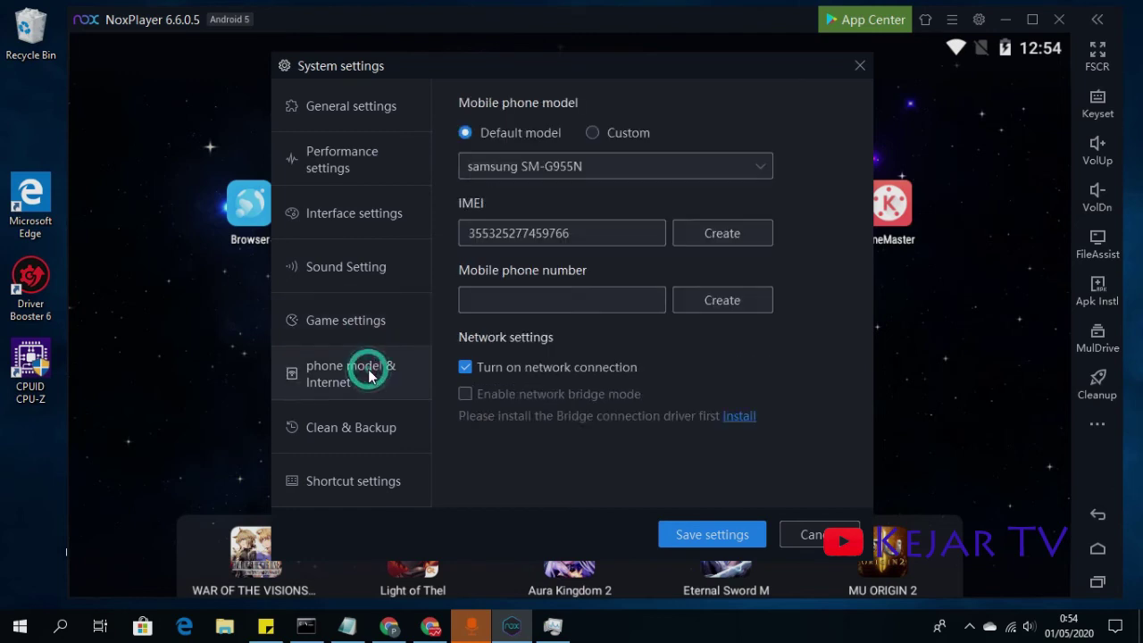
click(476, 167)
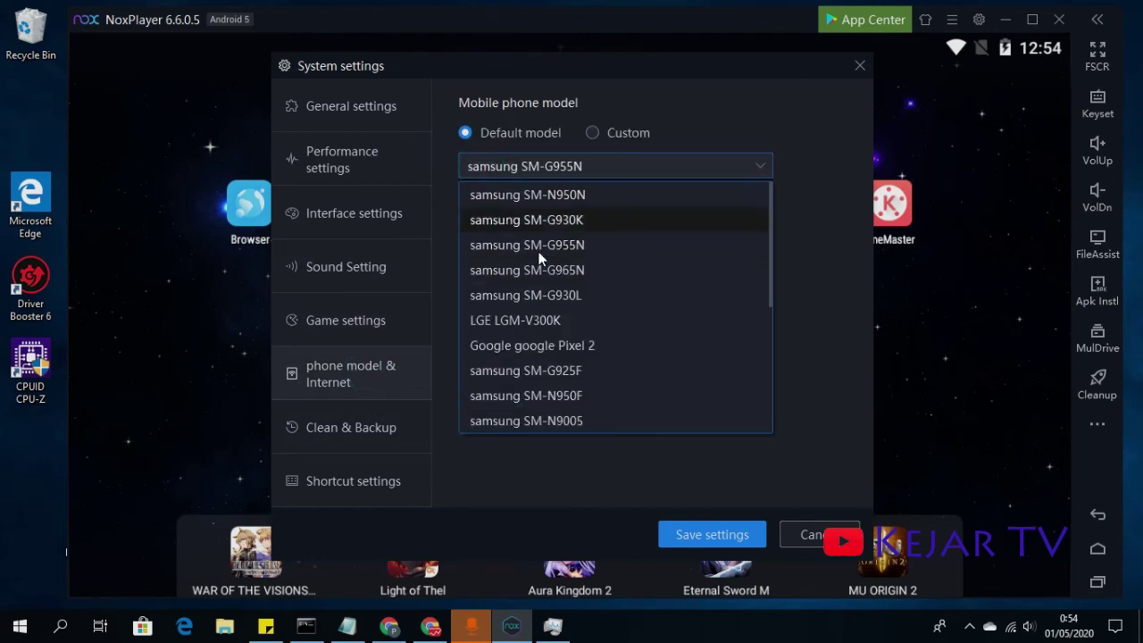
scroll(561, 340, down, 3)
scroll(553, 313, up, 3)
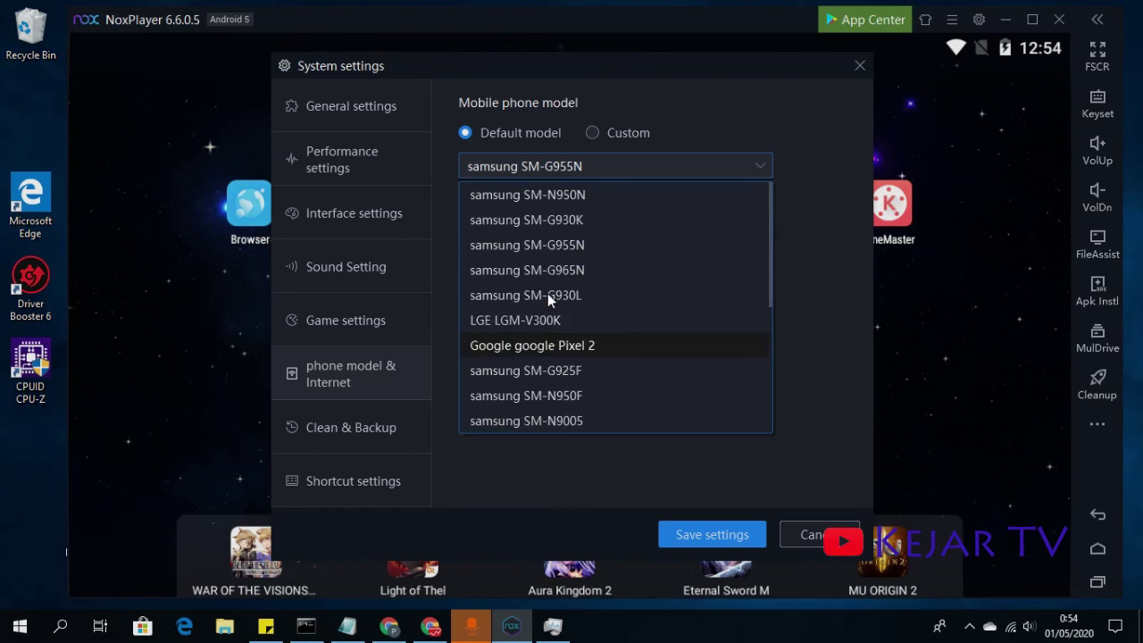
click(530, 66)
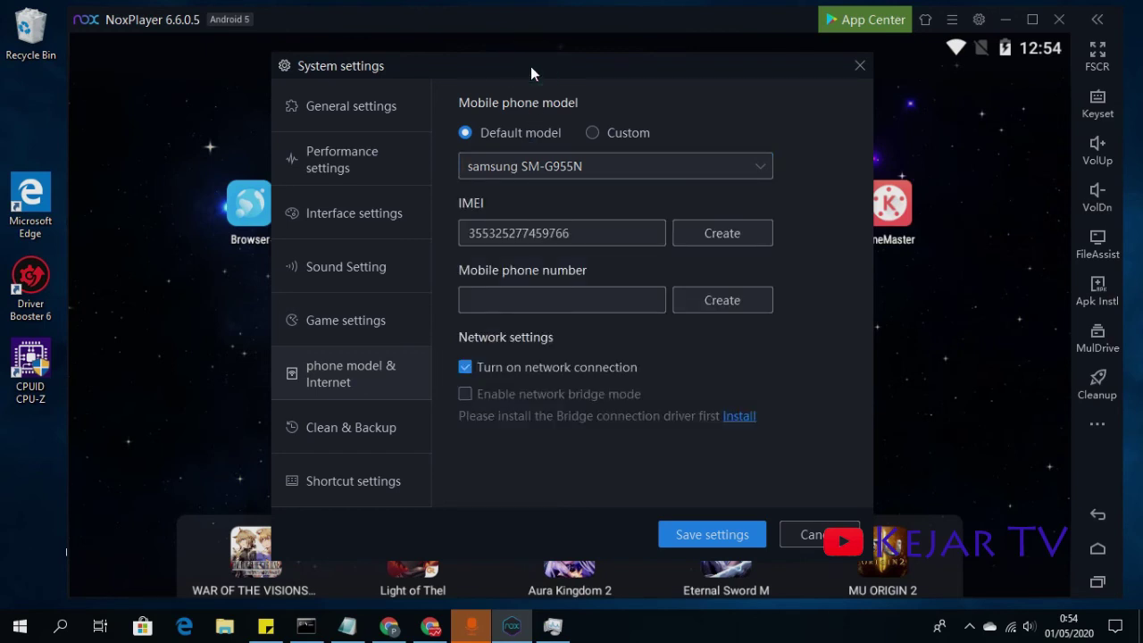
click(811, 534)
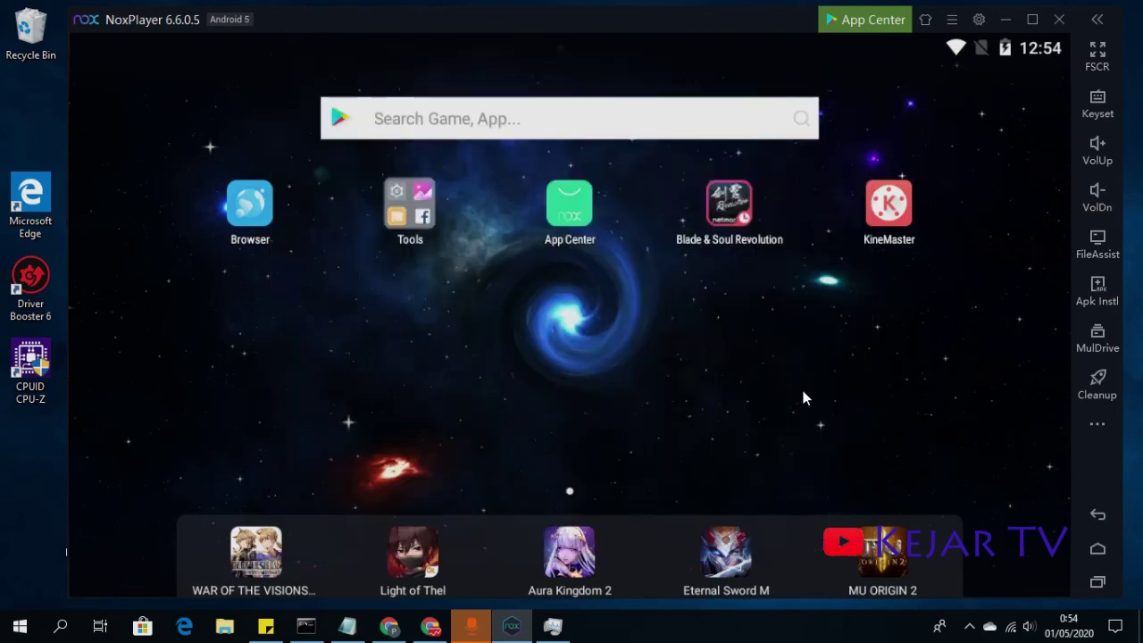
Open the web search page from the emulator's home screen search bar, return to the home screen and swipe across it.
click(468, 128)
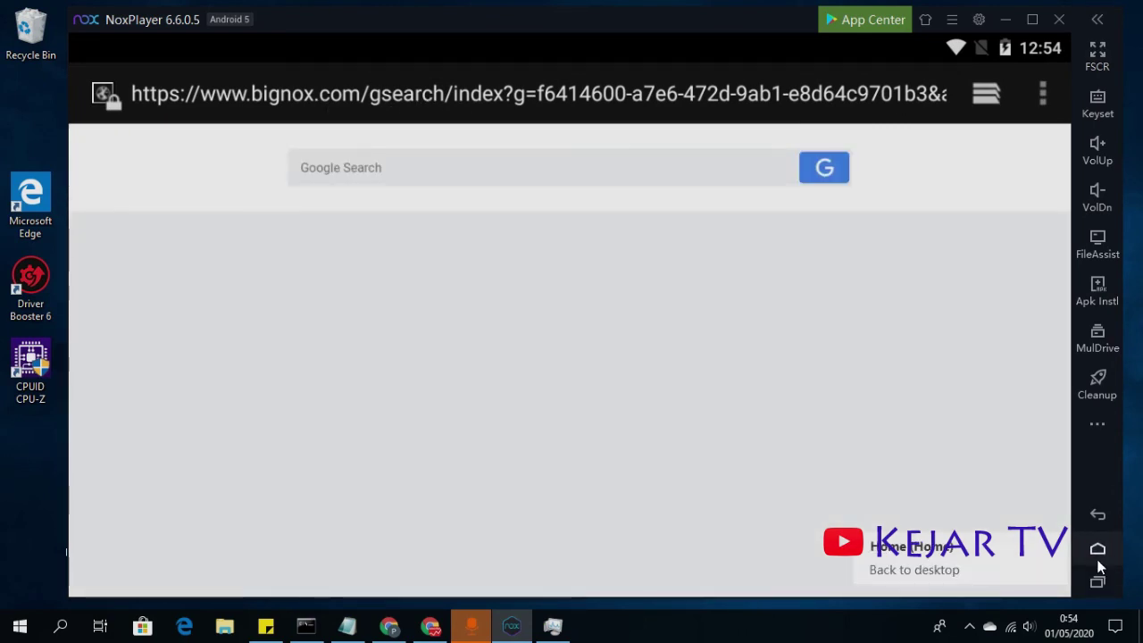
click(1098, 563)
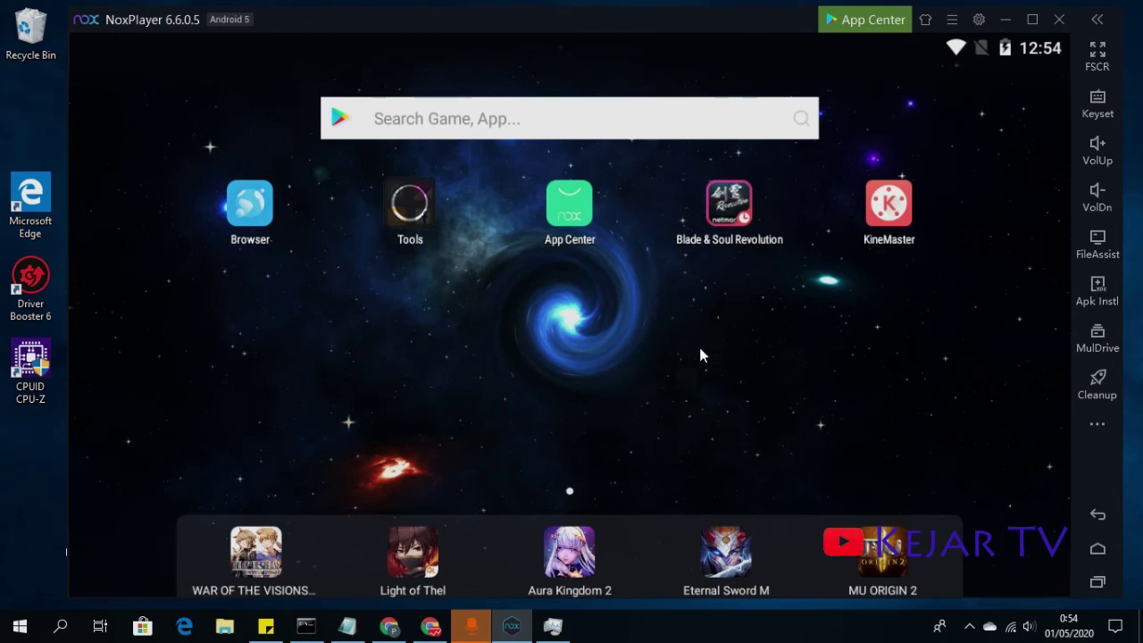
drag(369, 352, 131, 347)
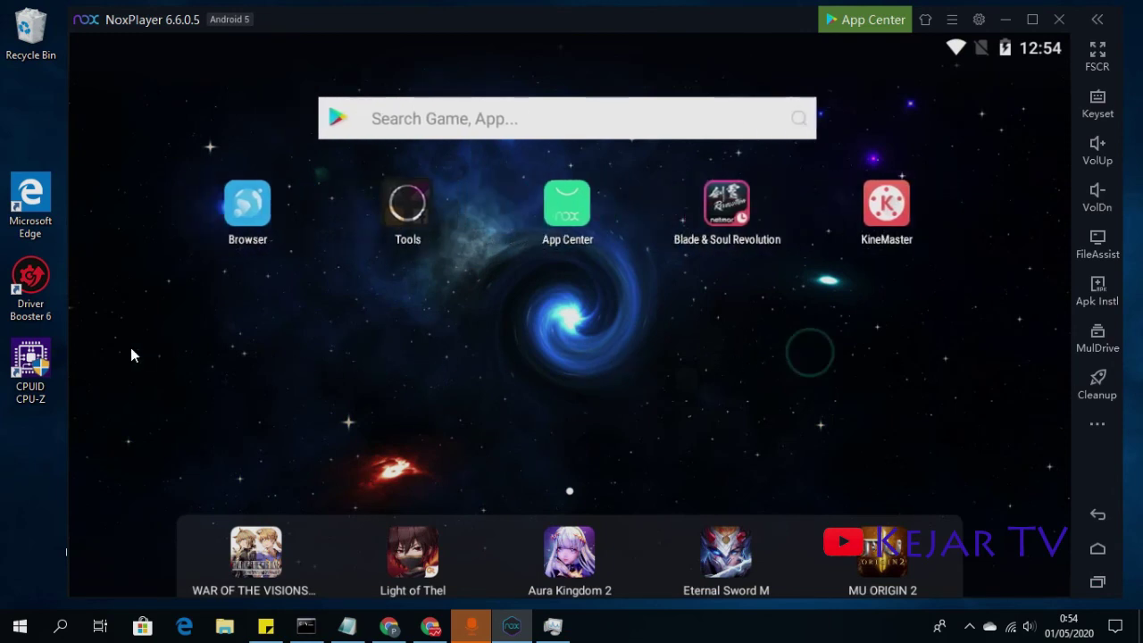
click(785, 375)
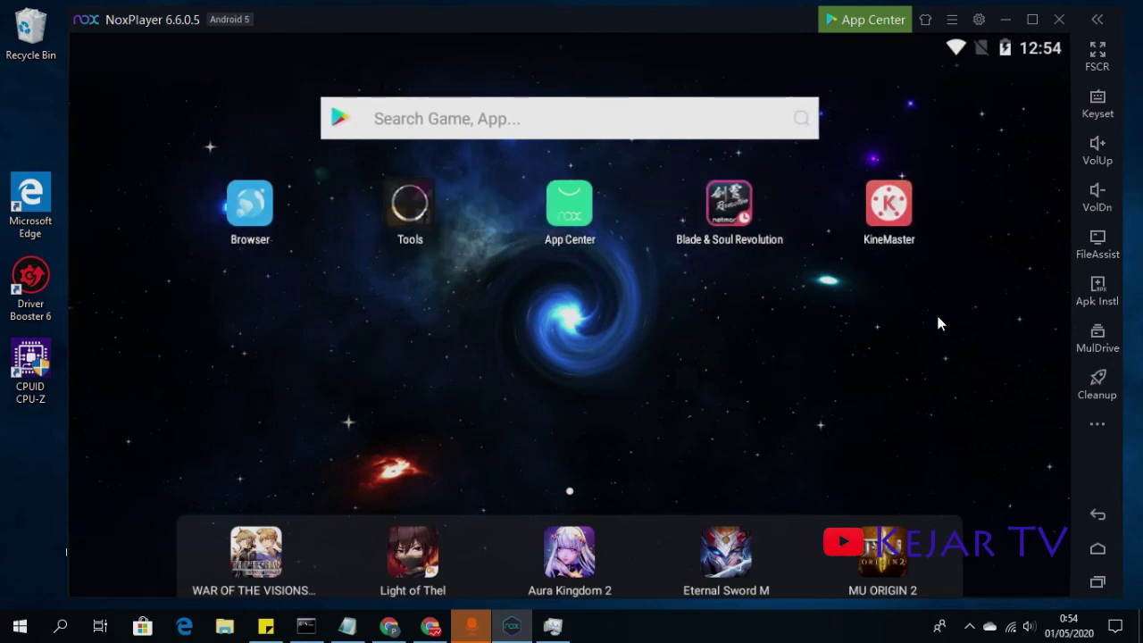